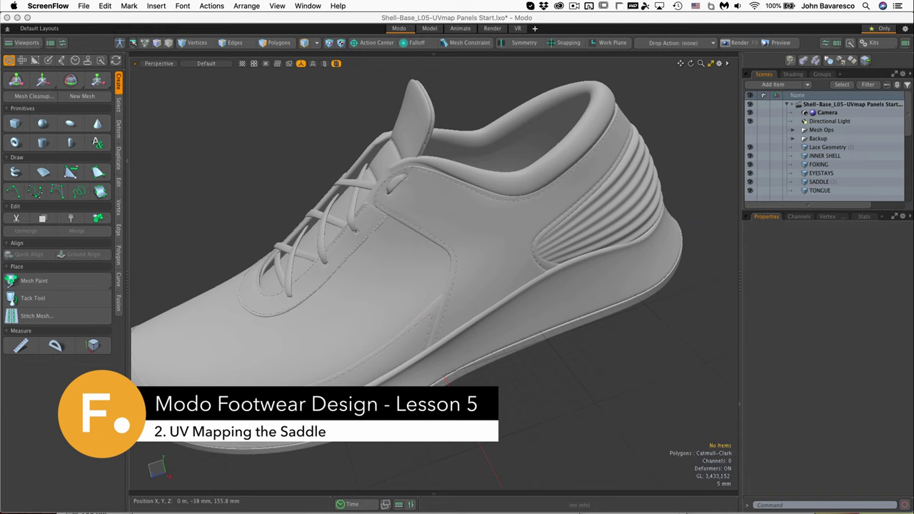
Inspect the laces and tongue meshes, then select the SADDLE mesh
{"action": "left_click_drag", "start_coordinate": [414, 286], "coordinate": [559, 249], "text": "alt"}
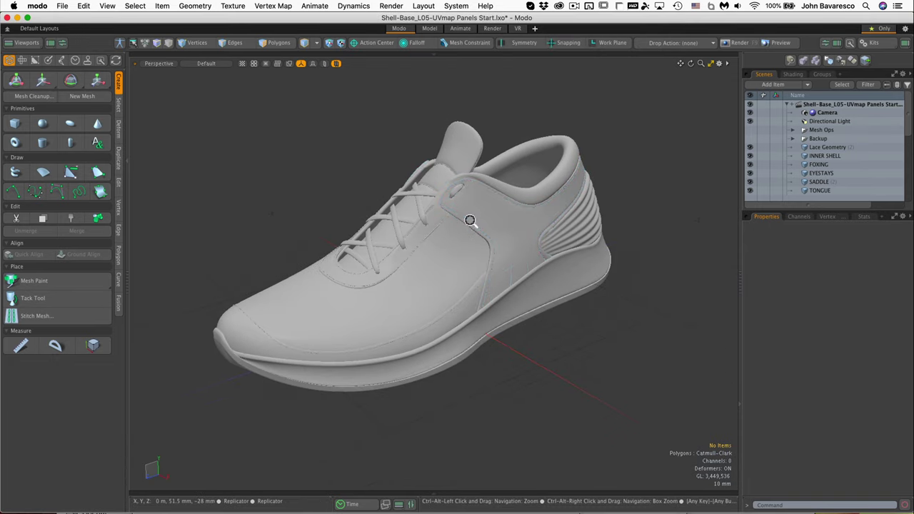
{"action": "left_click", "coordinate": [422, 208]}
{"action": "left_click_drag", "start_coordinate": [422, 208], "coordinate": [528, 262], "text": "ctrl+alt"}
{"action": "left_click", "coordinate": [485, 149]}
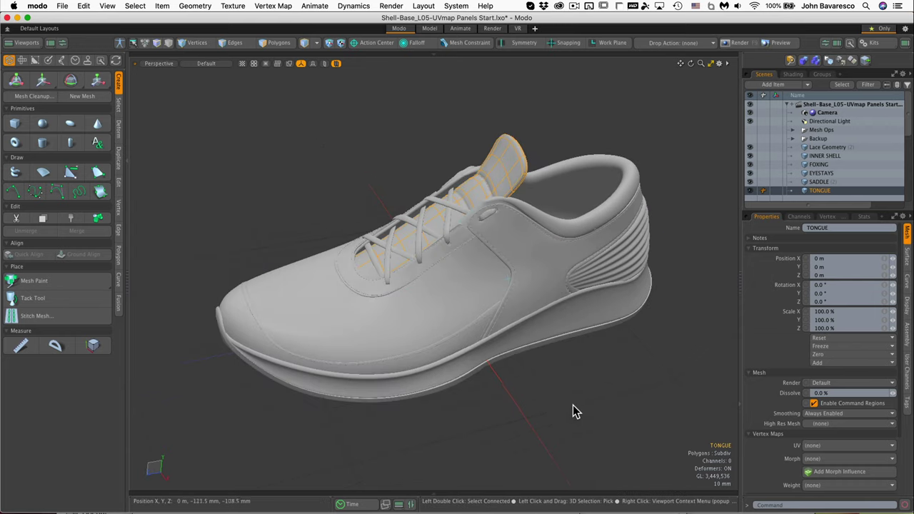
{"action": "scroll", "coordinate": [575, 386], "scroll_direction": "up", "scroll_amount": 5}
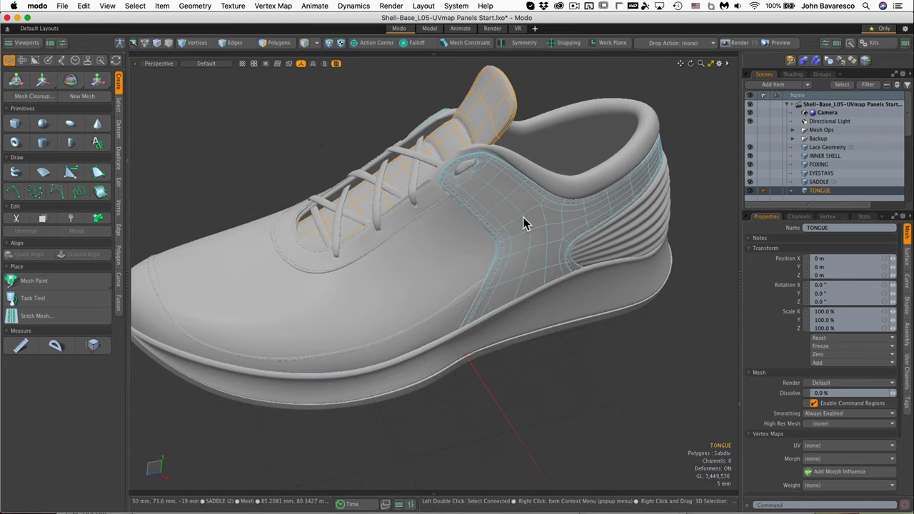
{"action": "left_click", "coordinate": [527, 225]}
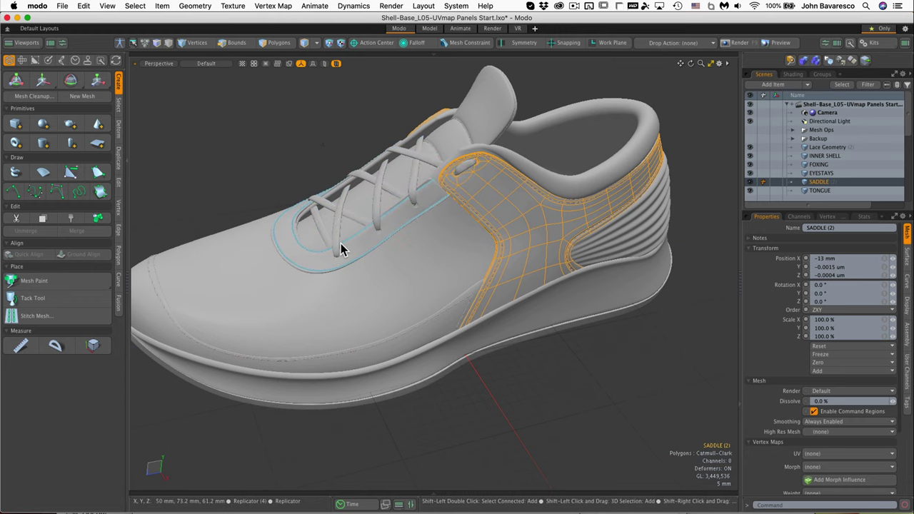
Hide everything except the saddle mesh with Shift+H and deselect it
{"action": "key", "text": "shift+h"}
{"action": "left_click_drag", "start_coordinate": [579, 279], "coordinate": [545, 232], "text": "ctrl+alt"}
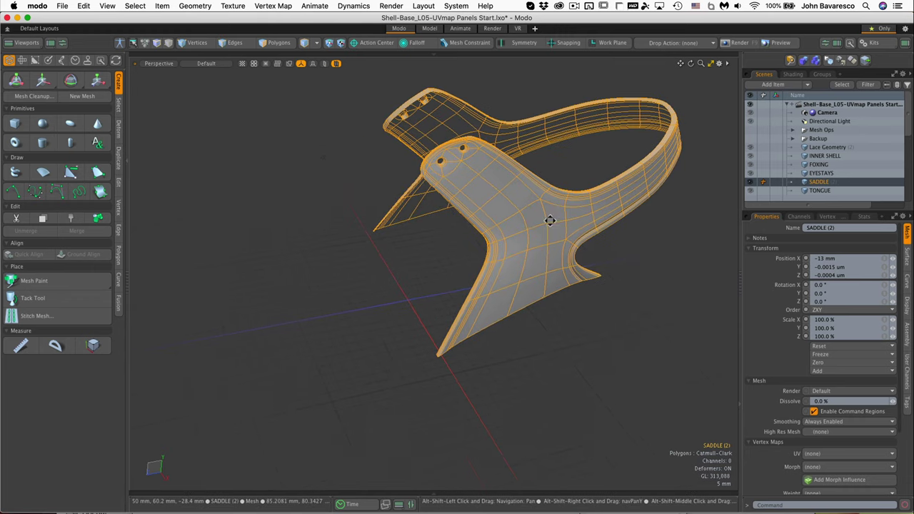
{"action": "left_click_drag", "start_coordinate": [600, 226], "coordinate": [496, 255], "text": "alt"}
{"action": "left_click", "coordinate": [340, 137]}
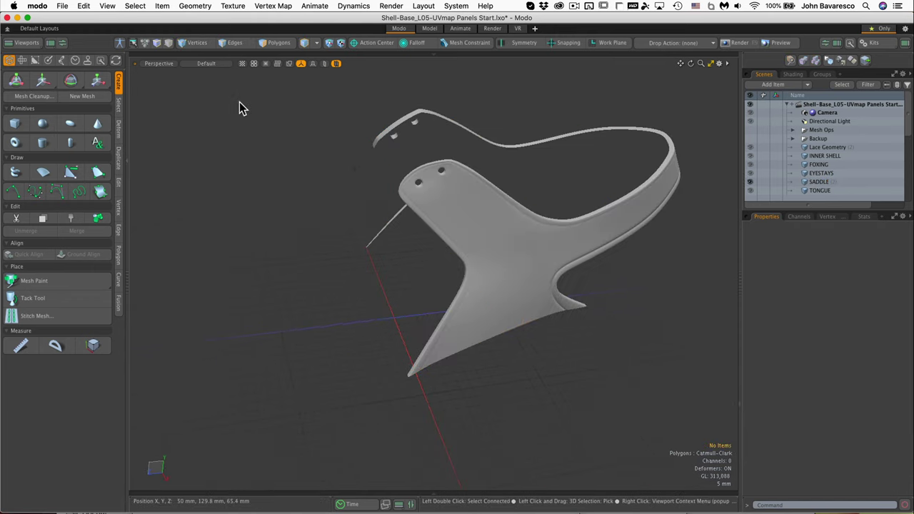
Split the view into a widened UV editor beside the 3D view and load the UV tool set
{"action": "left_click", "coordinate": [301, 56]}
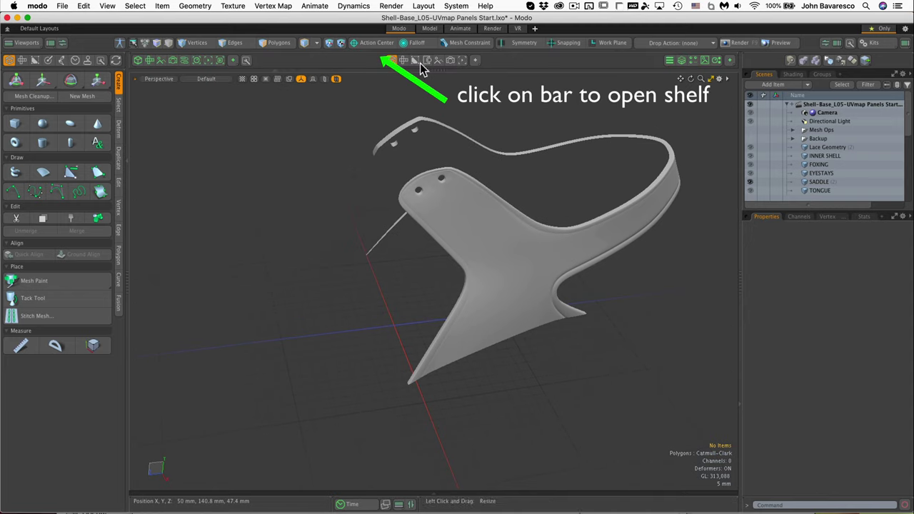
{"action": "left_click", "coordinate": [149, 60]}
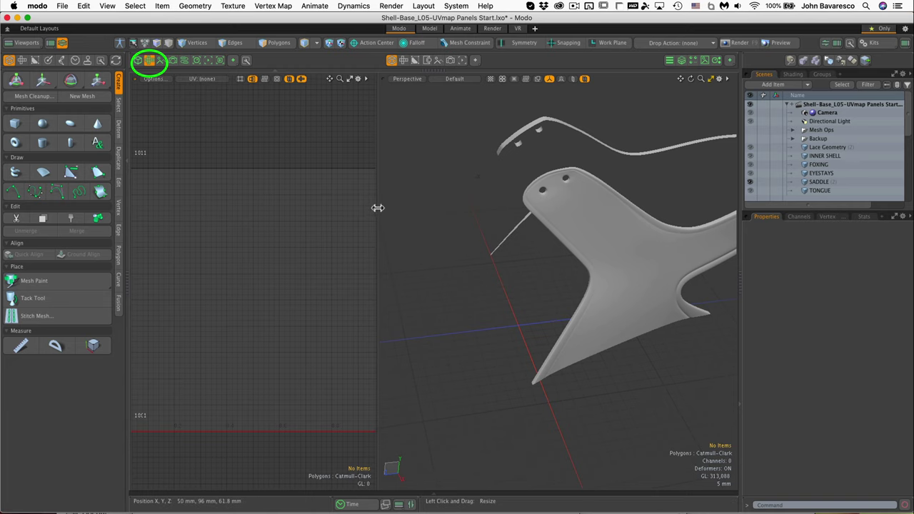
{"action": "left_click_drag", "start_coordinate": [377, 208], "coordinate": [410, 207]}
{"action": "left_click_drag", "start_coordinate": [498, 204], "coordinate": [454, 245], "text": "alt"}
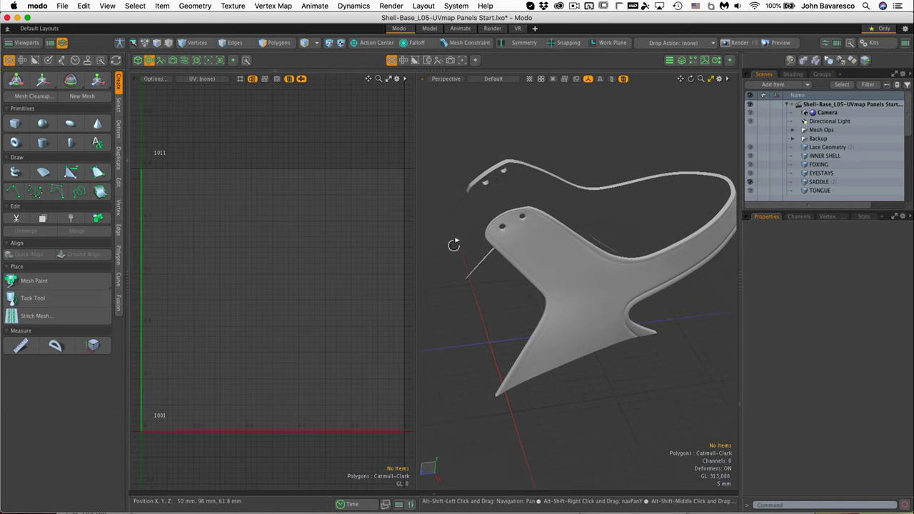
{"action": "left_click", "coordinate": [22, 61]}
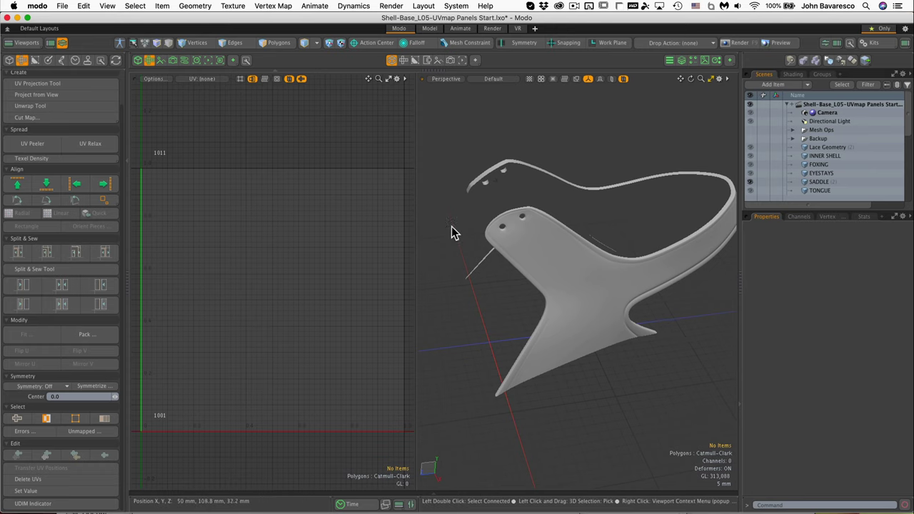
{"action": "left_click_drag", "start_coordinate": [491, 251], "coordinate": [585, 271], "text": "alt"}
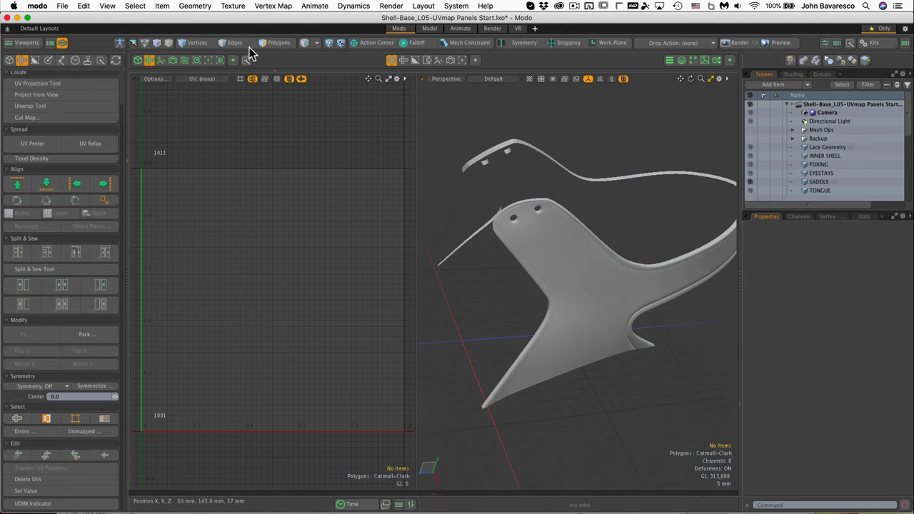
In Edges mode, select the saddle's 120 boundary edges with Select > Boundary
{"action": "left_click", "coordinate": [243, 42]}
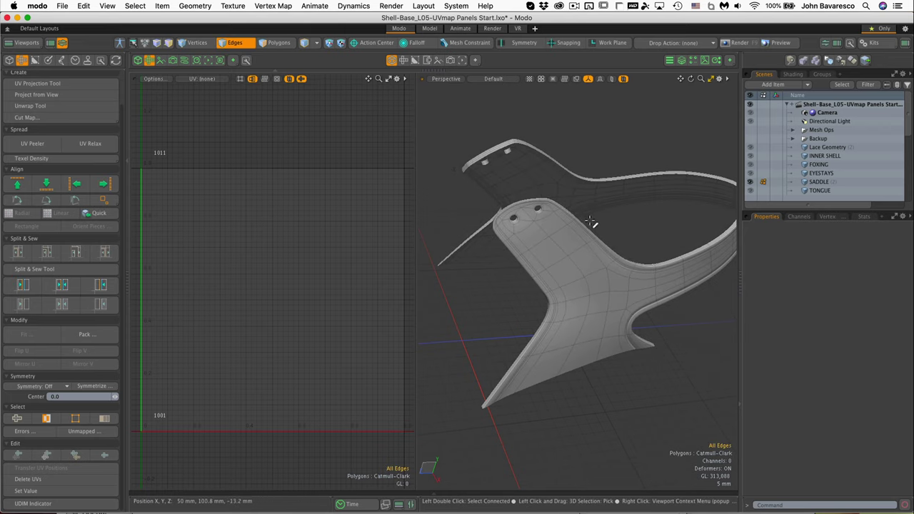
{"action": "left_click", "coordinate": [606, 182]}
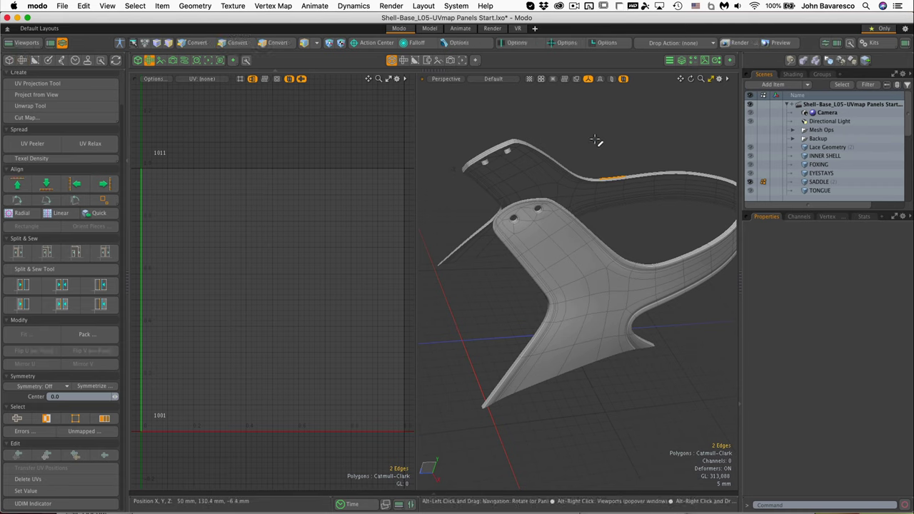
{"action": "left_click_drag", "start_coordinate": [587, 143], "coordinate": [594, 147], "text": "alt"}
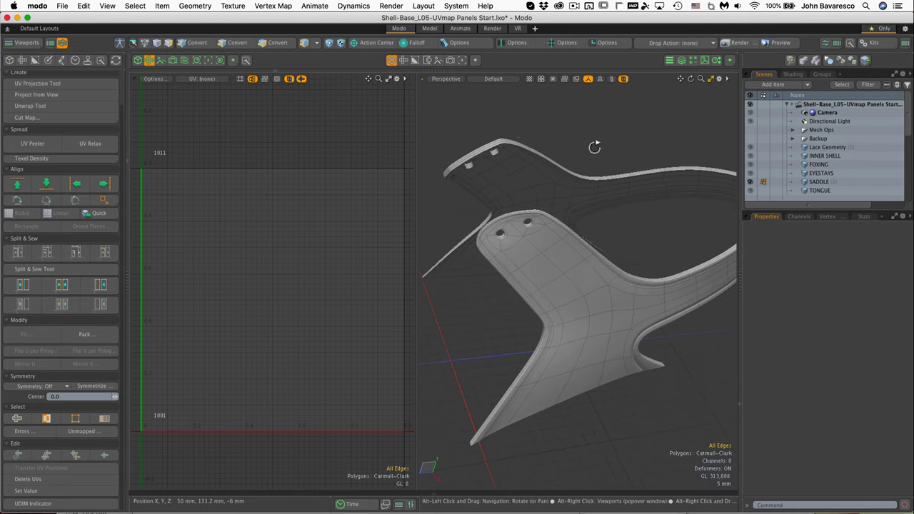
{"action": "left_click", "coordinate": [223, 45]}
{"action": "left_click_drag", "start_coordinate": [579, 217], "coordinate": [633, 234], "text": "alt"}
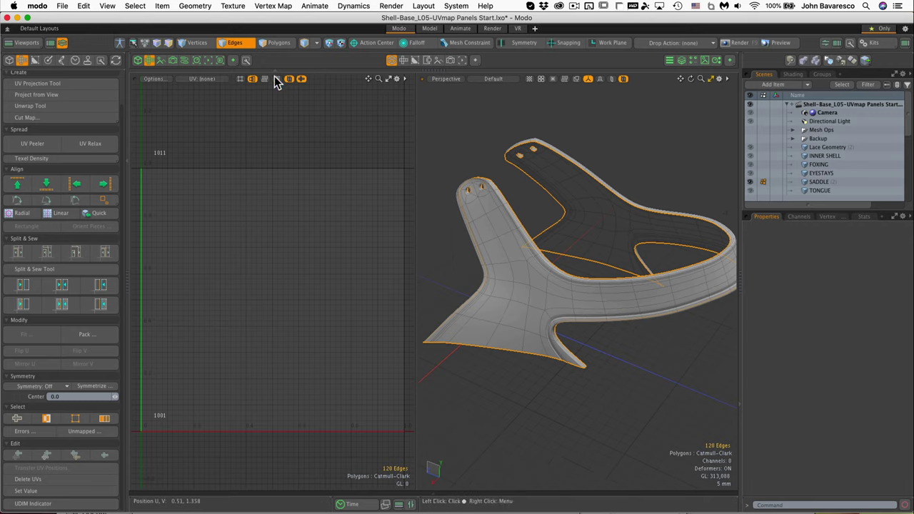
{"action": "scroll", "coordinate": [113, 118], "scroll_direction": "up", "scroll_amount": 2}
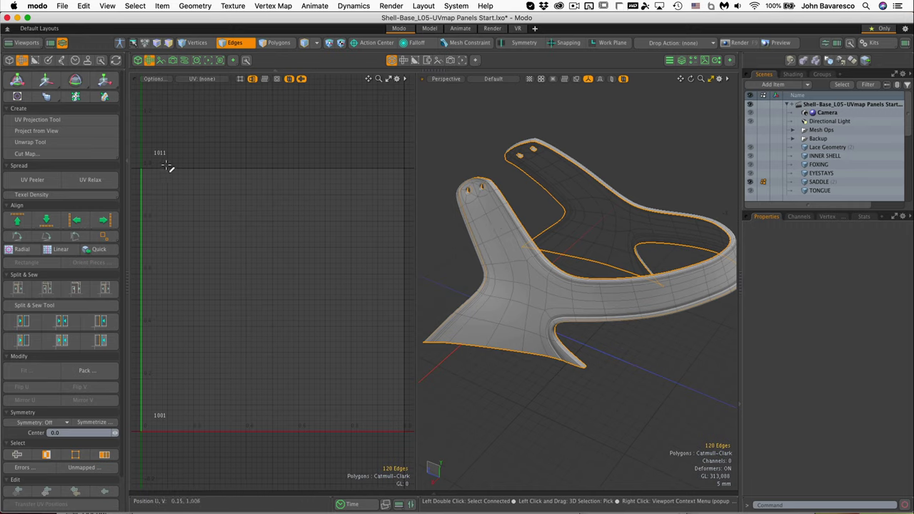
Check the existing Texture UV map, then create a new UV map named 'saddle'
{"action": "left_click", "coordinate": [73, 143]}
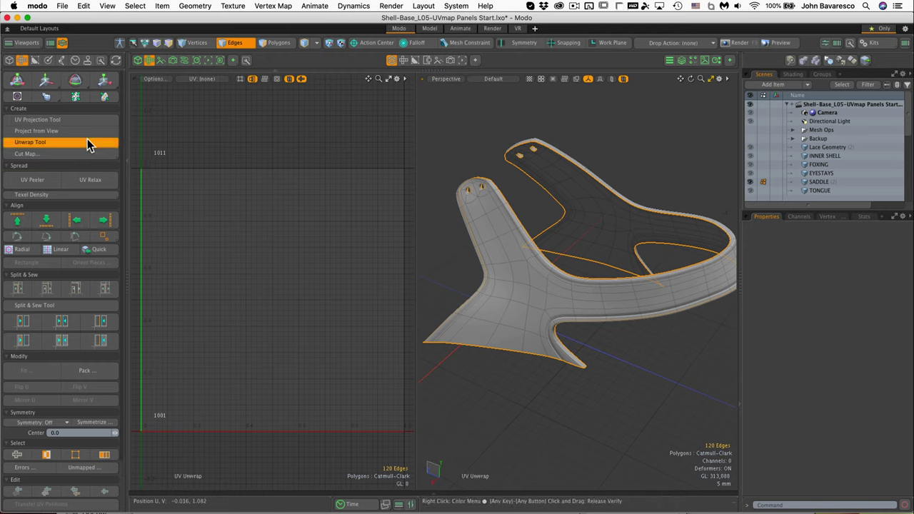
{"action": "left_click", "coordinate": [88, 144]}
{"action": "left_click", "coordinate": [202, 79]}
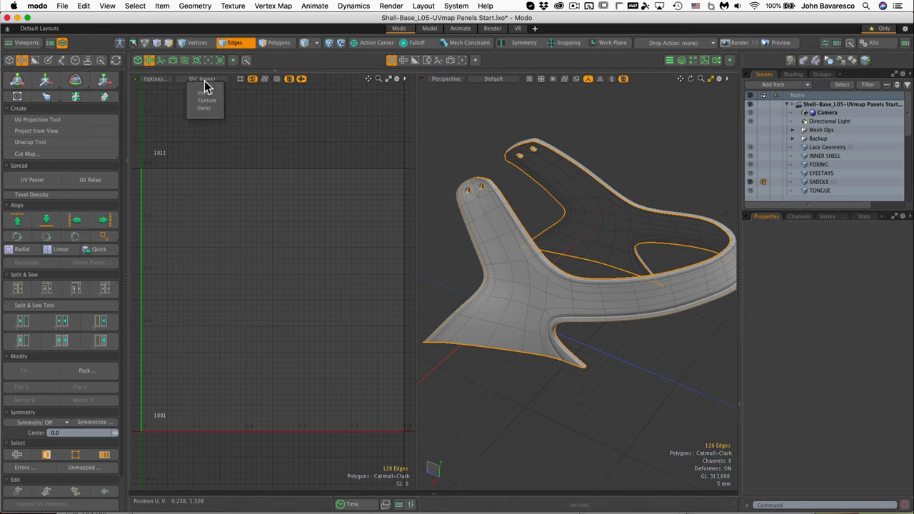
{"action": "left_click", "coordinate": [206, 100]}
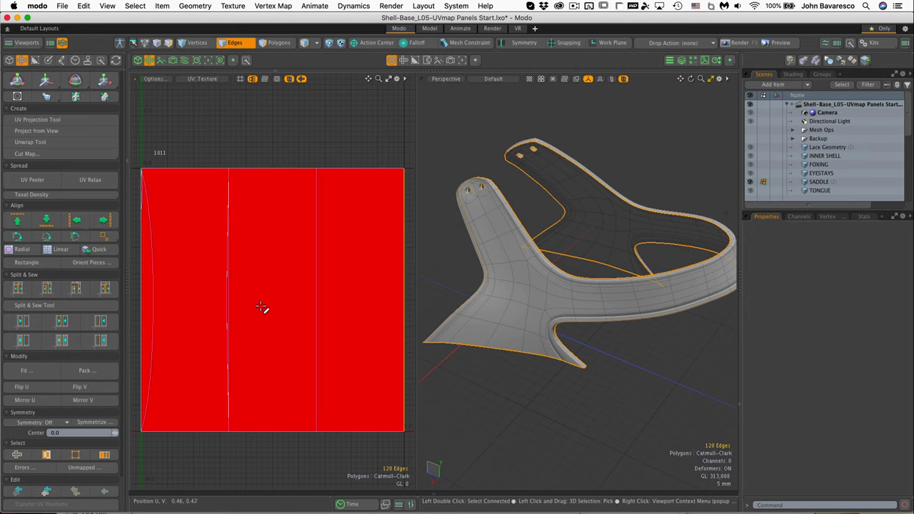
{"action": "left_click", "coordinate": [213, 82]}
{"action": "left_click", "coordinate": [219, 108]}
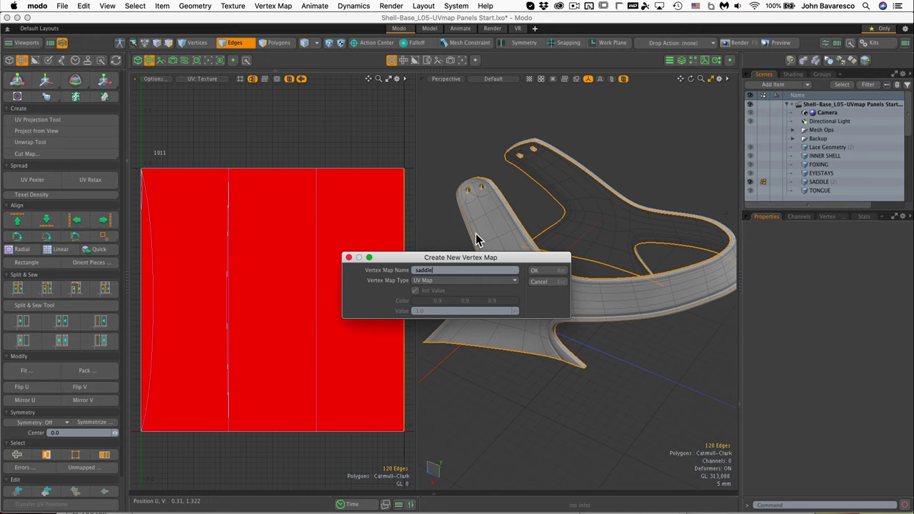
{"action": "type", "text": "saddle"}
{"action": "key", "text": "Return"}
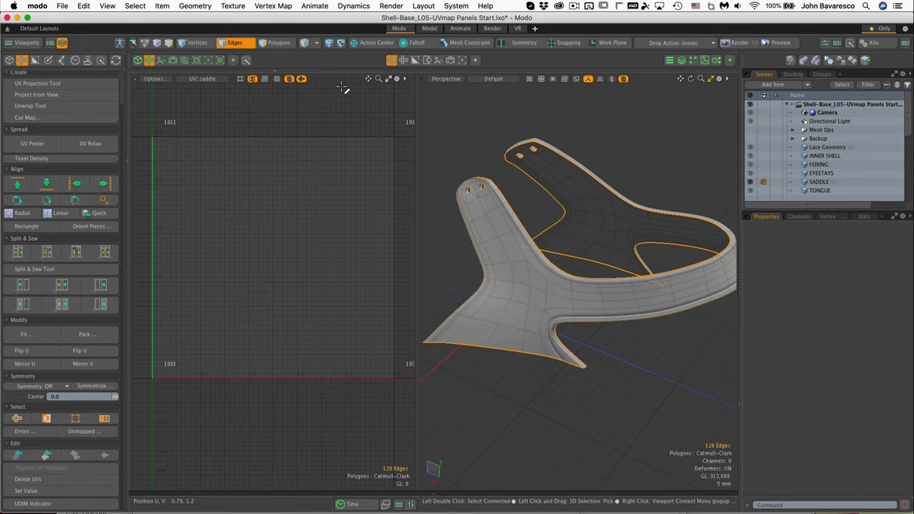
Unwrap the saddle using Conformal with X symmetry, placing the tool settings above the viewports
{"action": "left_click", "coordinate": [80, 108]}
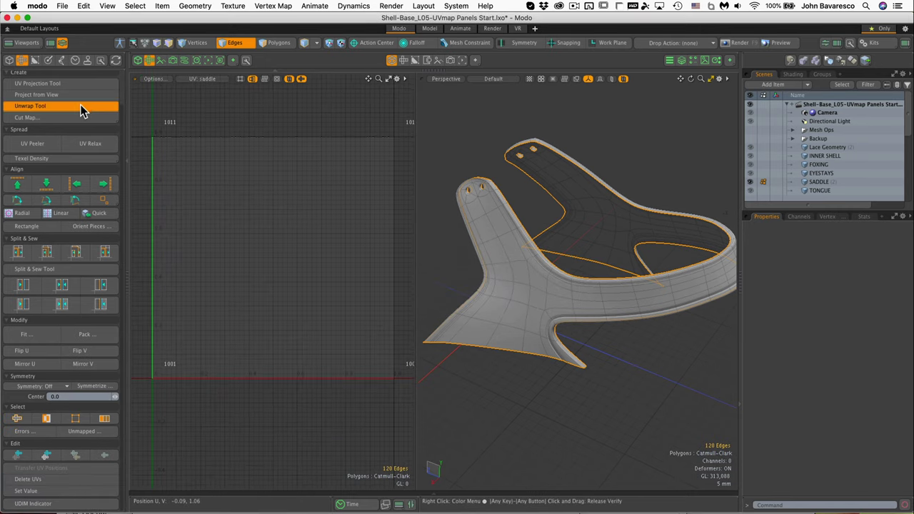
{"action": "left_click", "coordinate": [286, 272]}
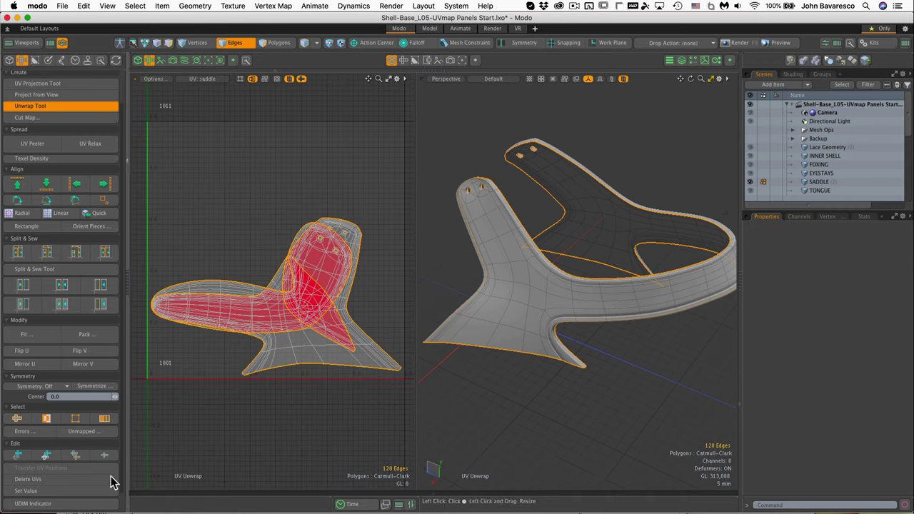
{"action": "scroll", "coordinate": [118, 493], "scroll_direction": "down", "scroll_amount": 1}
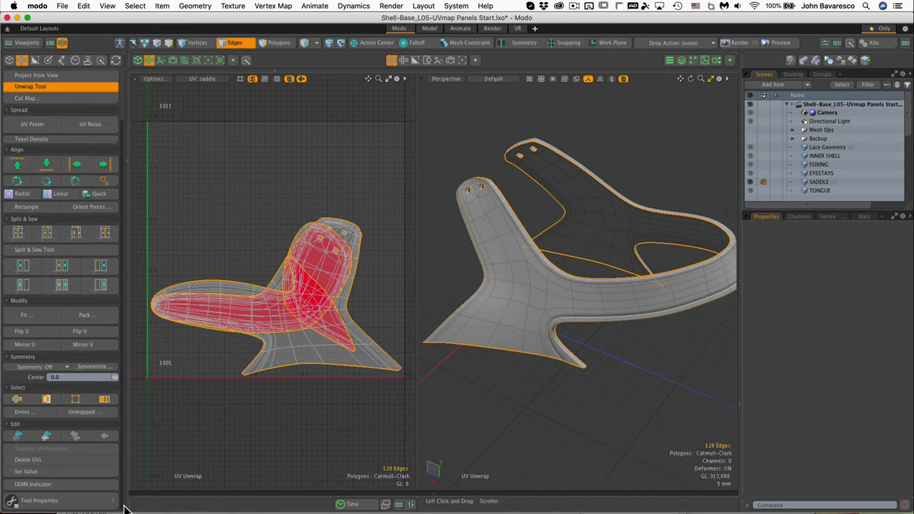
{"action": "left_click", "coordinate": [74, 502]}
{"action": "left_click_drag", "start_coordinate": [181, 381], "coordinate": [436, 120]}
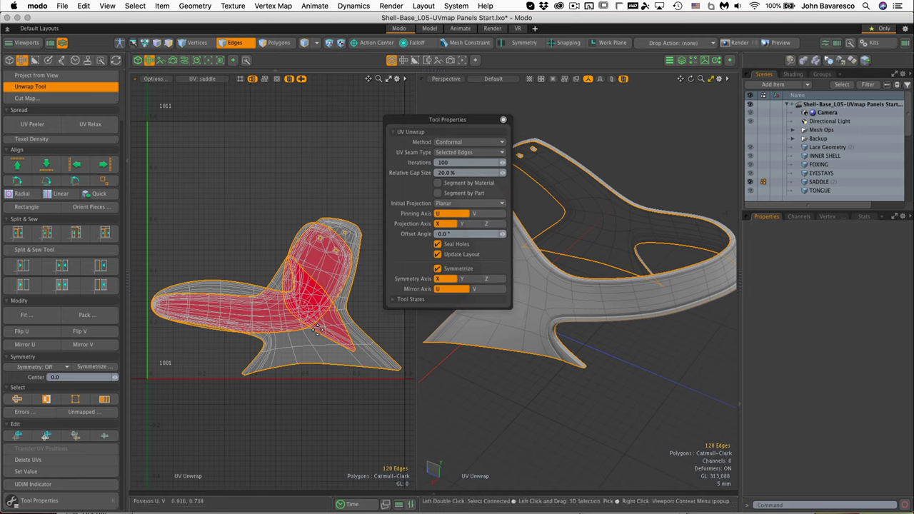
Change the unwrap to the Angle Based method with a Spherical initial projection
{"action": "left_click", "coordinate": [461, 142]}
{"action": "left_click", "coordinate": [460, 152]}
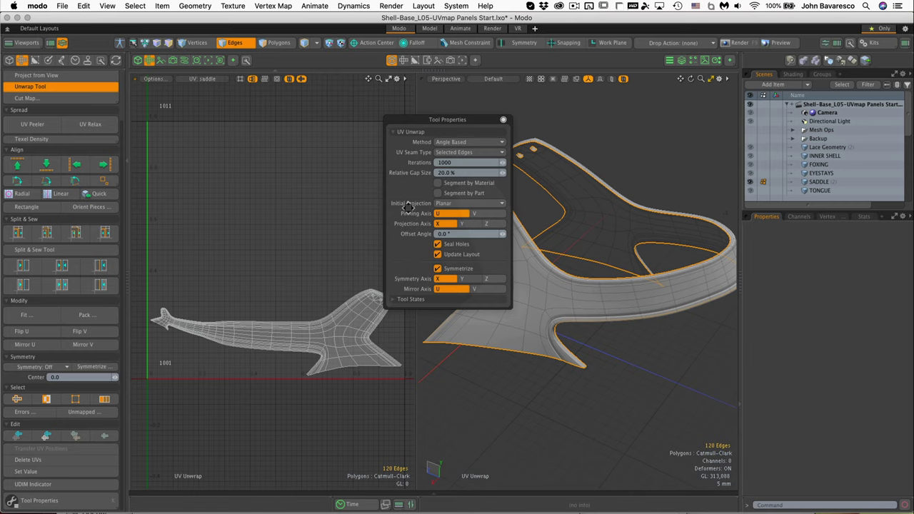
{"action": "left_click", "coordinate": [474, 204]}
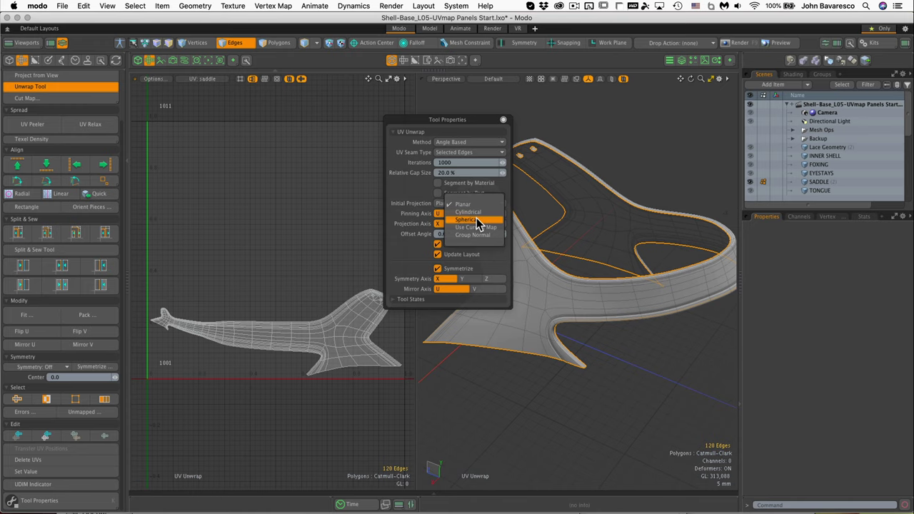
{"action": "left_click", "coordinate": [477, 219]}
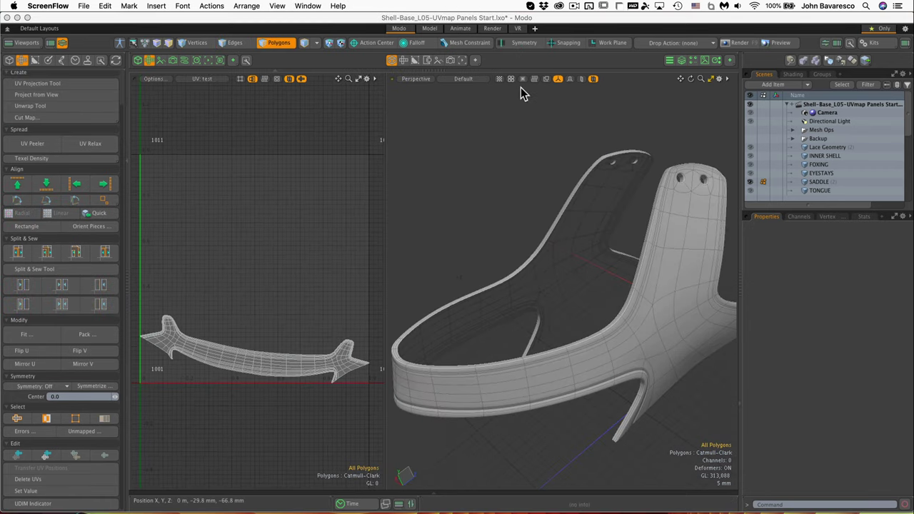
Apply the coloured checker UV texture to the shoe and isolate the saddle panel in view
{"action": "left_click", "coordinate": [502, 81]}
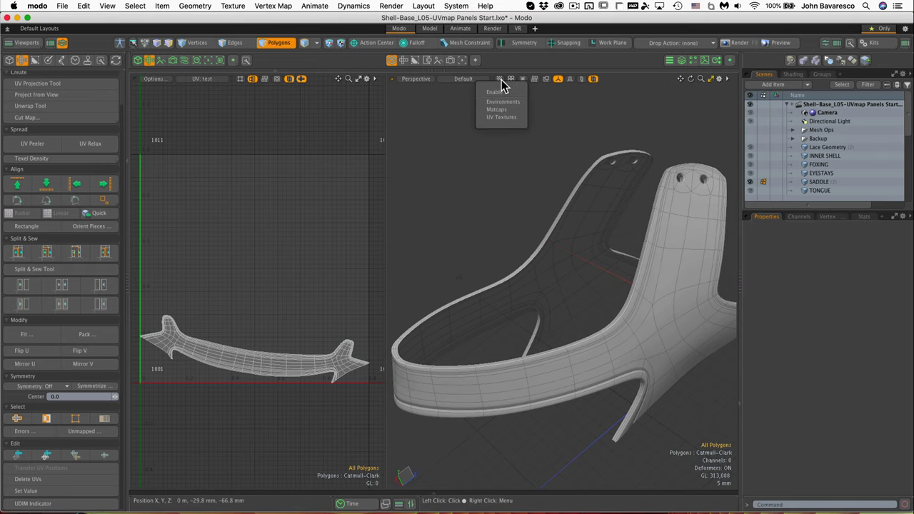
{"action": "left_click", "coordinate": [504, 118]}
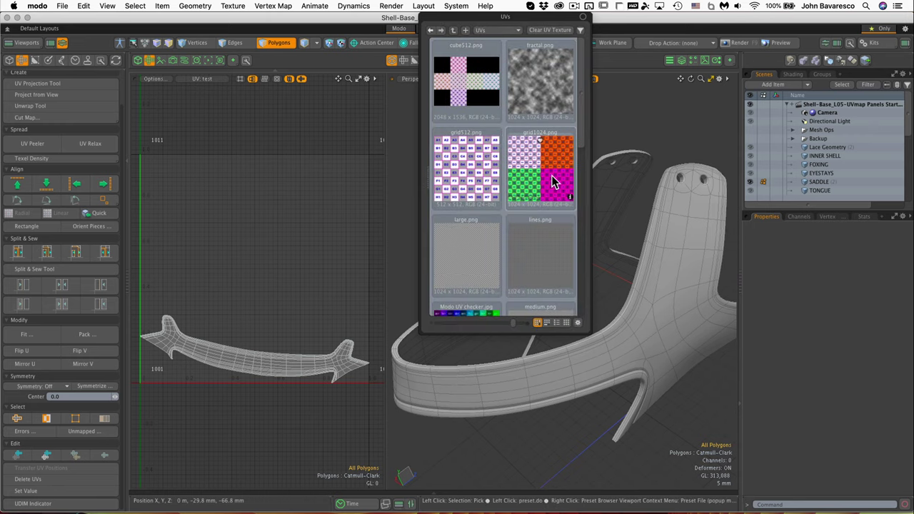
{"action": "scroll", "coordinate": [554, 182], "scroll_direction": "down", "scroll_amount": 5}
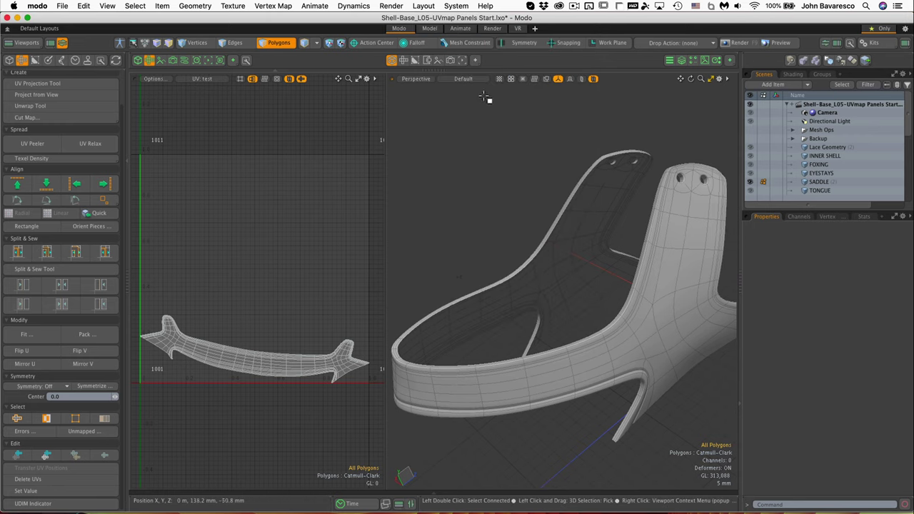
{"action": "left_click", "coordinate": [499, 79]}
{"action": "left_click", "coordinate": [502, 95]}
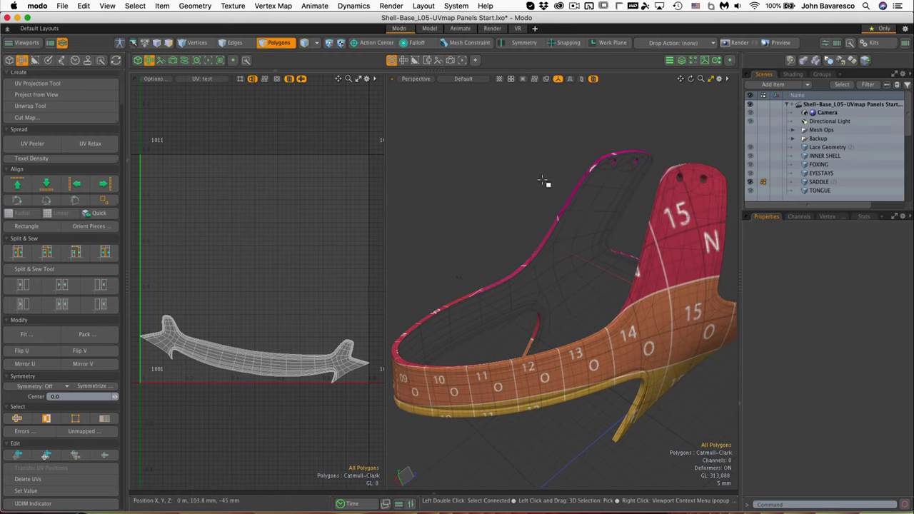
{"action": "left_click_drag", "start_coordinate": [524, 200], "coordinate": [622, 285], "text": "alt"}
{"action": "key", "text": "3"}
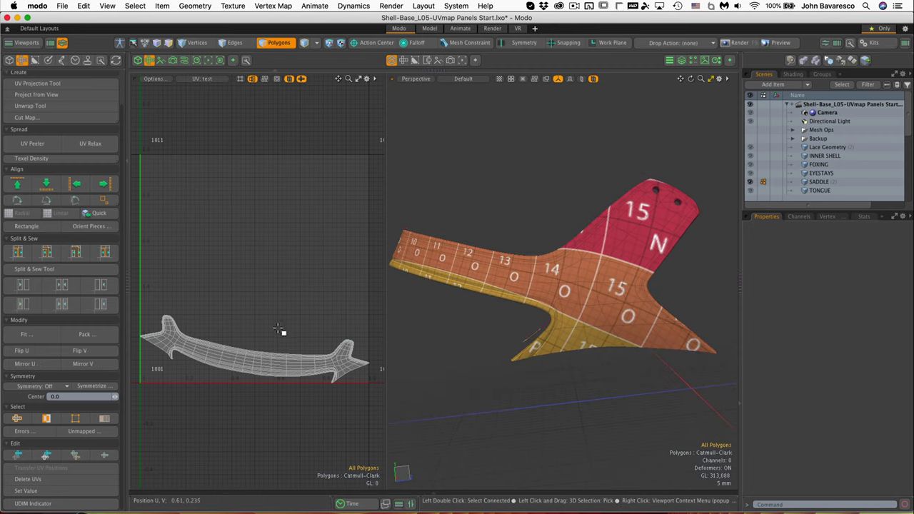
Move the saddle's UV island up and right, rotate it level, and frame the UV tile
{"action": "key", "text": "y"}
{"action": "left_click_drag", "start_coordinate": [255, 298], "coordinate": [255, 217]}
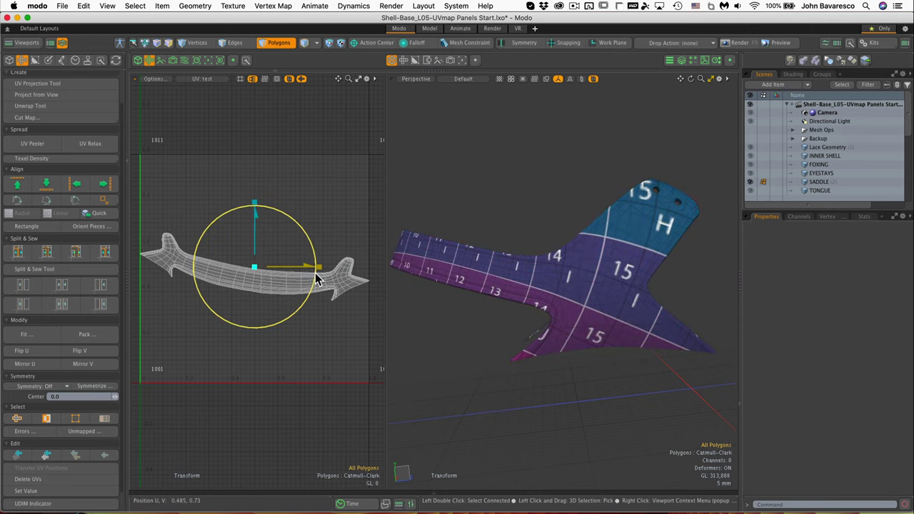
{"action": "left_click_drag", "start_coordinate": [317, 274], "coordinate": [378, 263]}
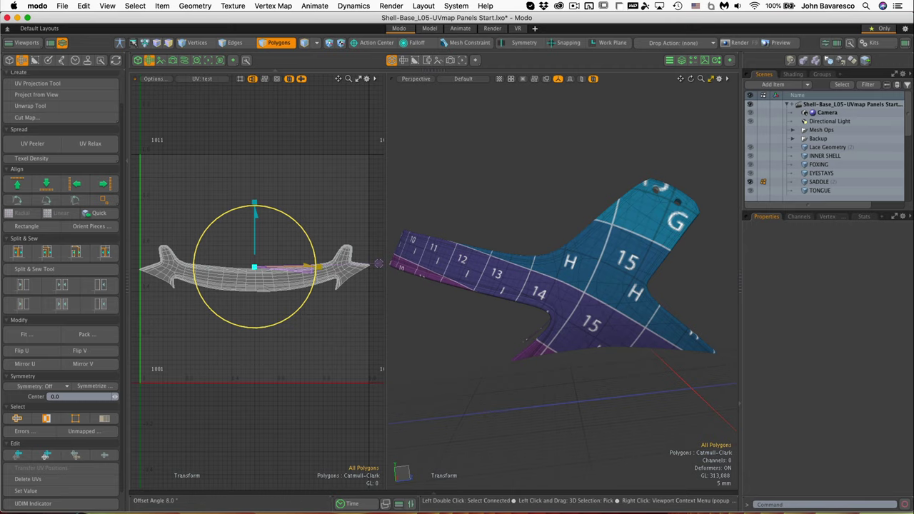
{"action": "left_click_drag", "start_coordinate": [378, 263], "coordinate": [564, 257]}
{"action": "left_click_drag", "start_coordinate": [378, 259], "coordinate": [427, 252], "text": "ctrl+alt"}
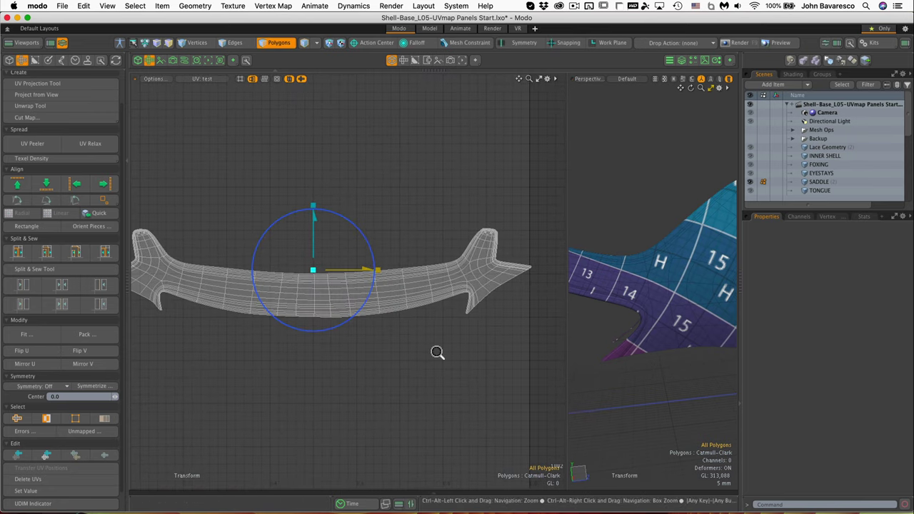
{"action": "key", "text": "a"}
{"action": "key", "text": "space"}
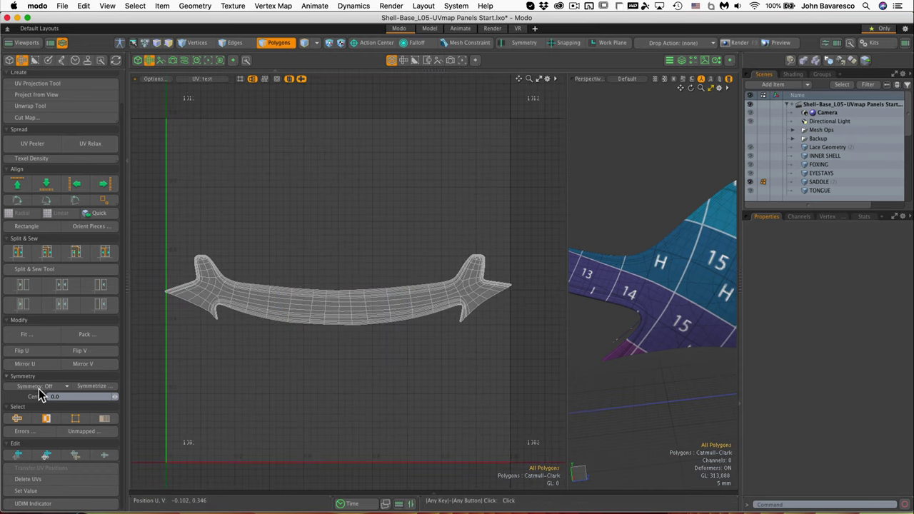
Fit the UV island to the 0–1 tile using Entire UVs and Keep Proportion
{"action": "left_click", "coordinate": [35, 337]}
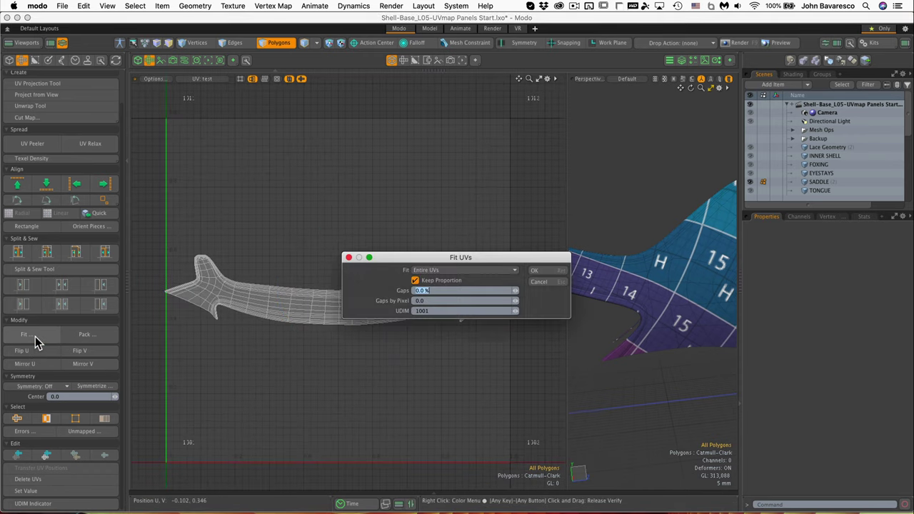
{"action": "left_click", "coordinate": [548, 272]}
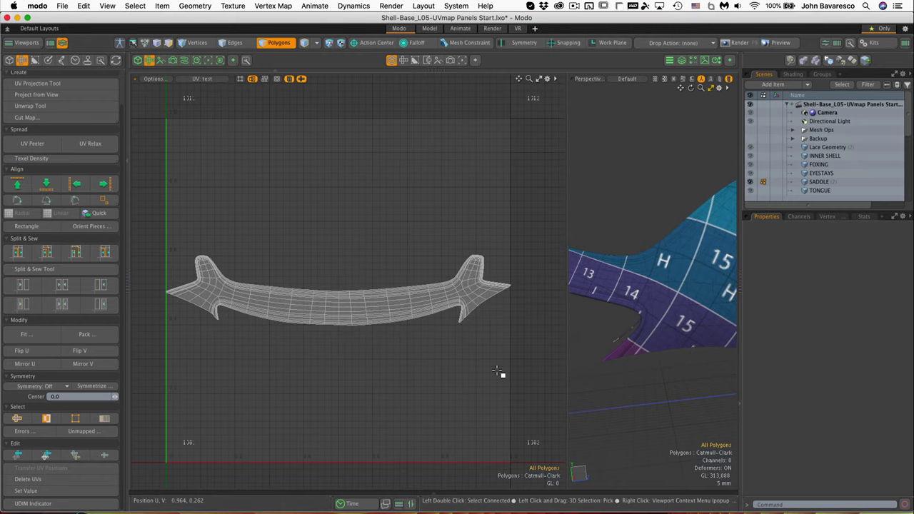
{"action": "scroll", "coordinate": [449, 341], "scroll_direction": "down", "scroll_amount": 3}
{"action": "left_click_drag", "start_coordinate": [426, 355], "coordinate": [394, 354], "text": "alt+shift"}
{"action": "scroll", "coordinate": [575, 351], "scroll_direction": "down", "scroll_amount": 3}
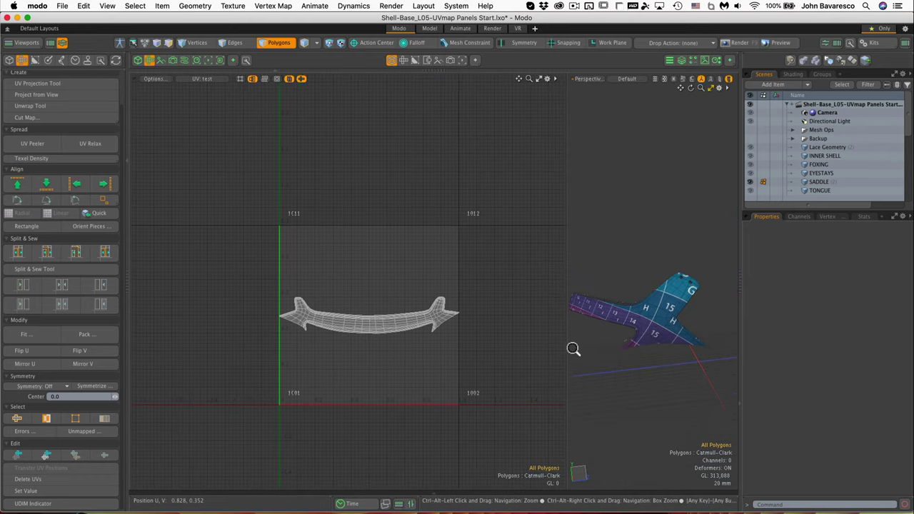
{"action": "left_click_drag", "start_coordinate": [576, 351], "coordinate": [420, 285], "text": "alt"}
Run UV Relax on the saddle's UV island and zoom in on the result
{"action": "left_click_drag", "start_coordinate": [575, 302], "coordinate": [523, 264], "text": "alt"}
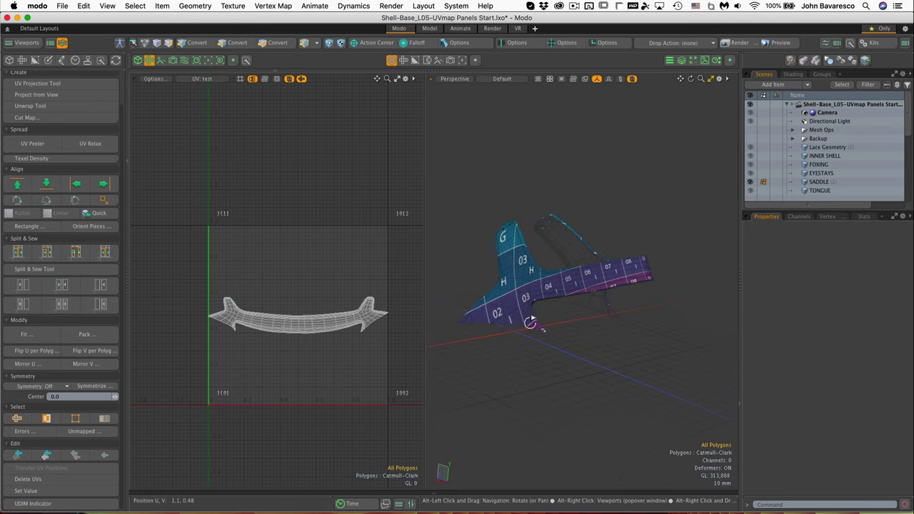
{"action": "left_click", "coordinate": [91, 145]}
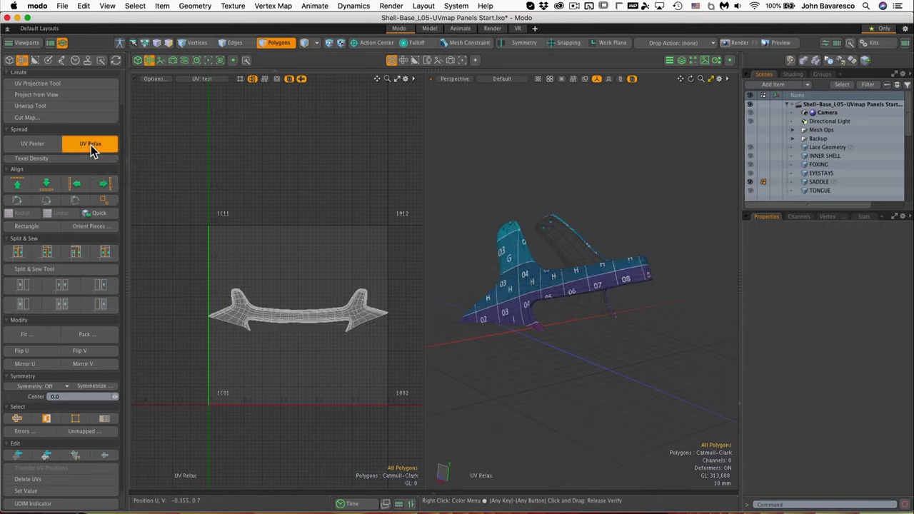
{"action": "left_click_drag", "start_coordinate": [307, 311], "coordinate": [320, 306], "text": "ctrl+alt"}
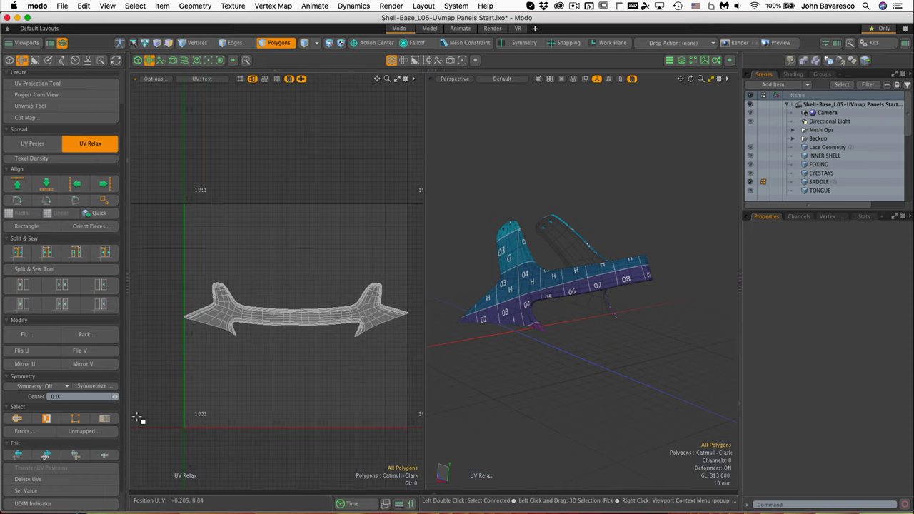
Move the UV Relax settings above the views and raise Iterations from 10 to 200 to 2000
{"action": "key", "text": "k"}
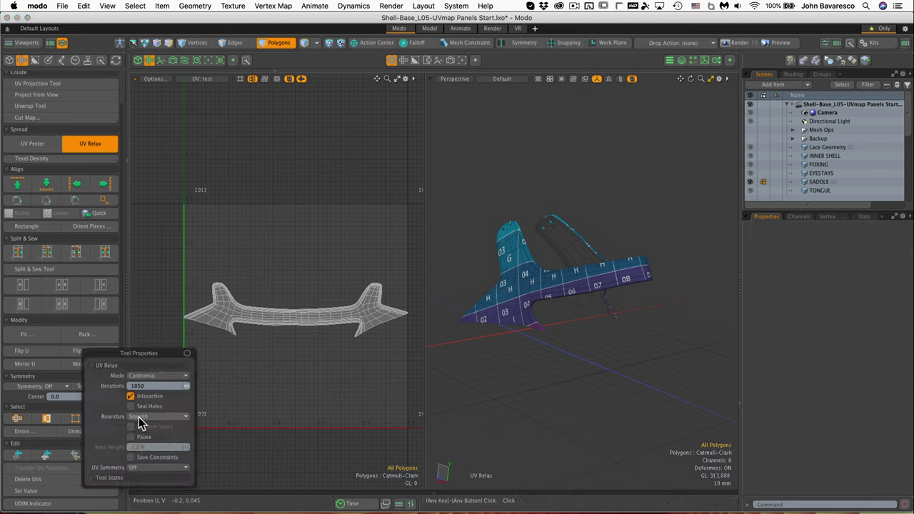
{"action": "left_click_drag", "start_coordinate": [148, 348], "coordinate": [428, 106]}
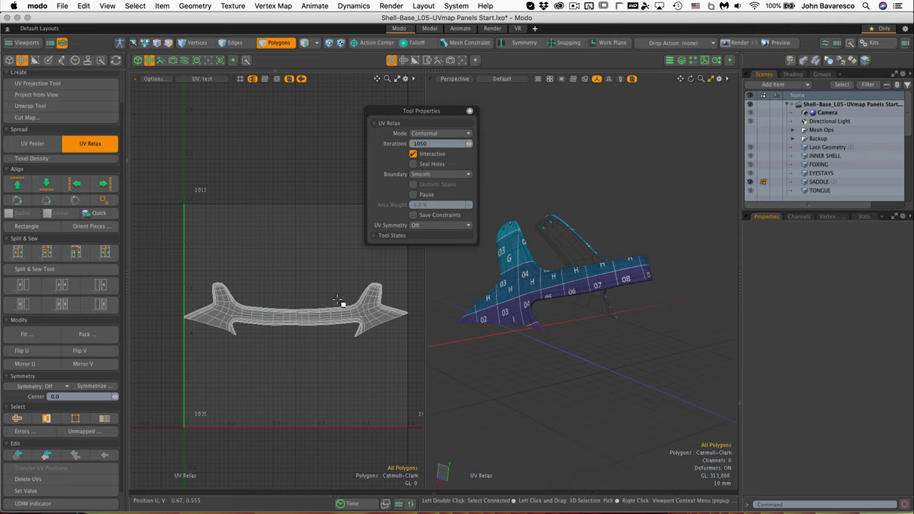
{"action": "left_click", "coordinate": [433, 144]}
{"action": "key", "text": "Return"}
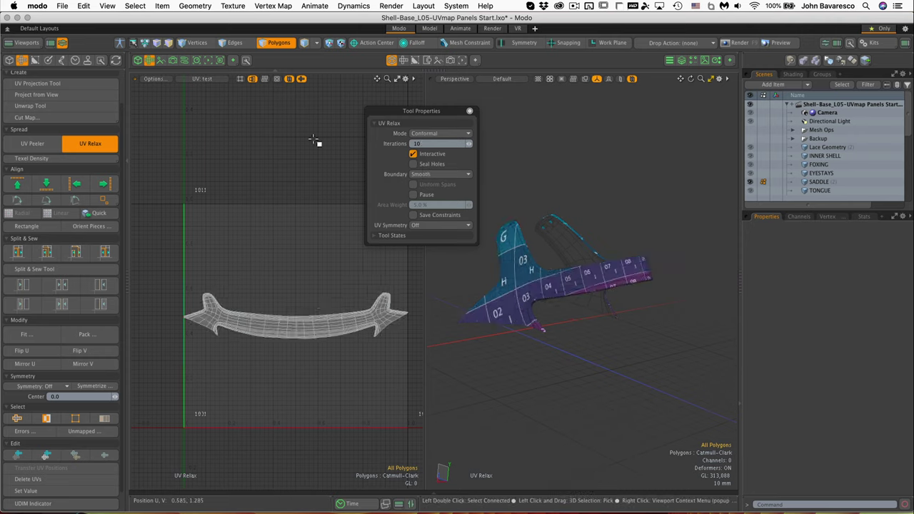
{"action": "left_click", "coordinate": [431, 143]}
{"action": "key", "text": "Return"}
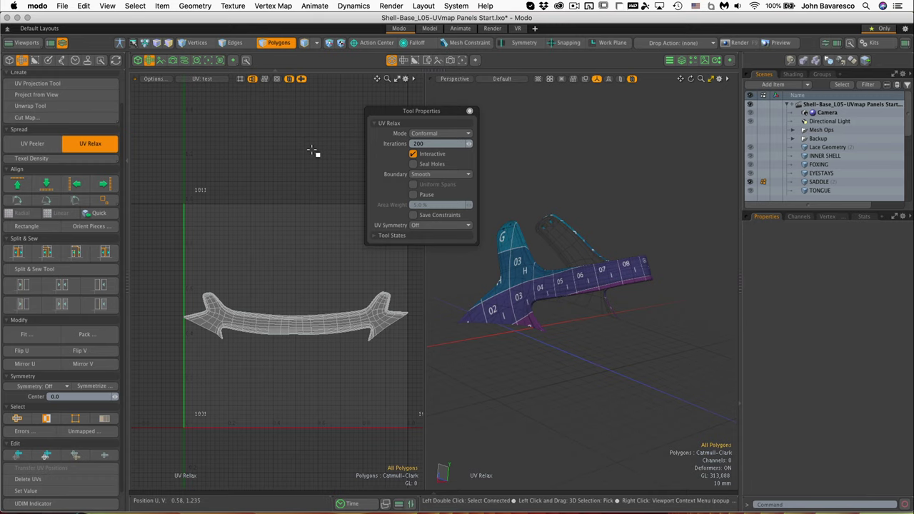
{"action": "left_click", "coordinate": [434, 144]}
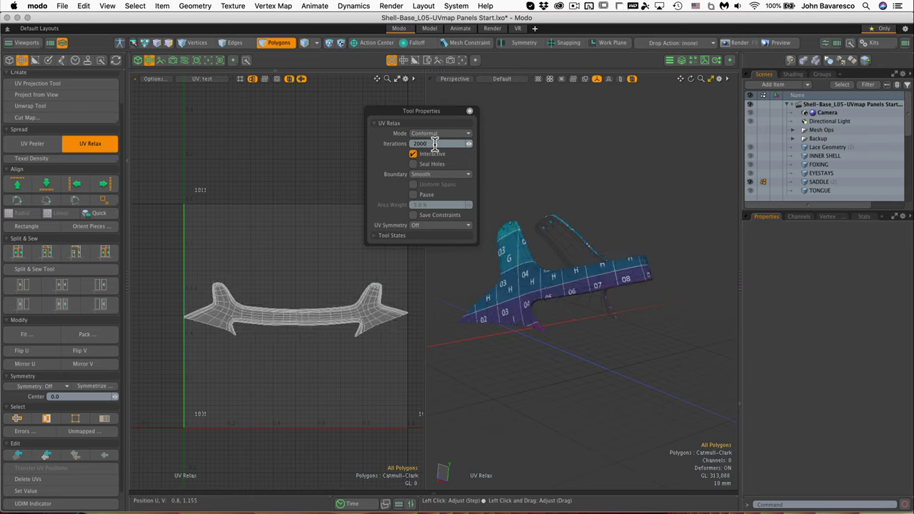
{"action": "left_click_drag", "start_coordinate": [593, 310], "coordinate": [500, 274], "text": "alt"}
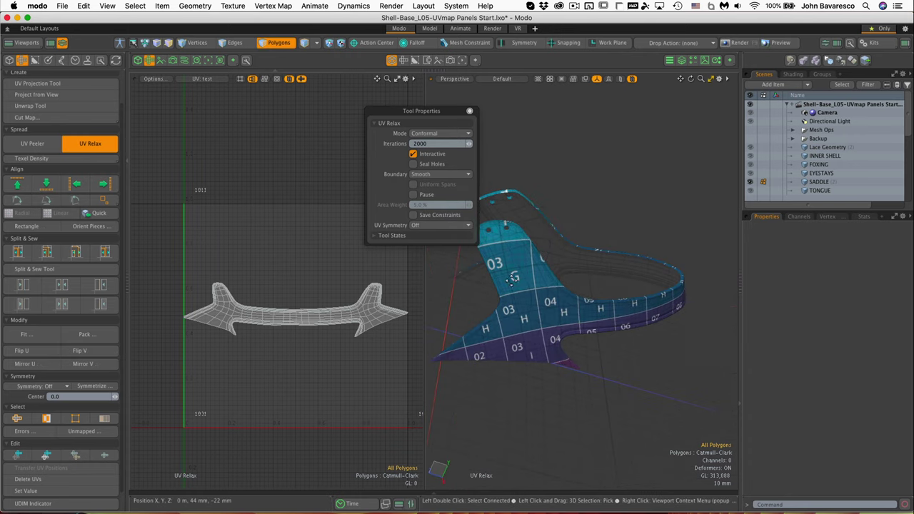
Widen the UV view beside the 3D shoe and move the relax settings clear of the island
{"action": "left_click_drag", "start_coordinate": [605, 319], "coordinate": [552, 318], "text": "alt"}
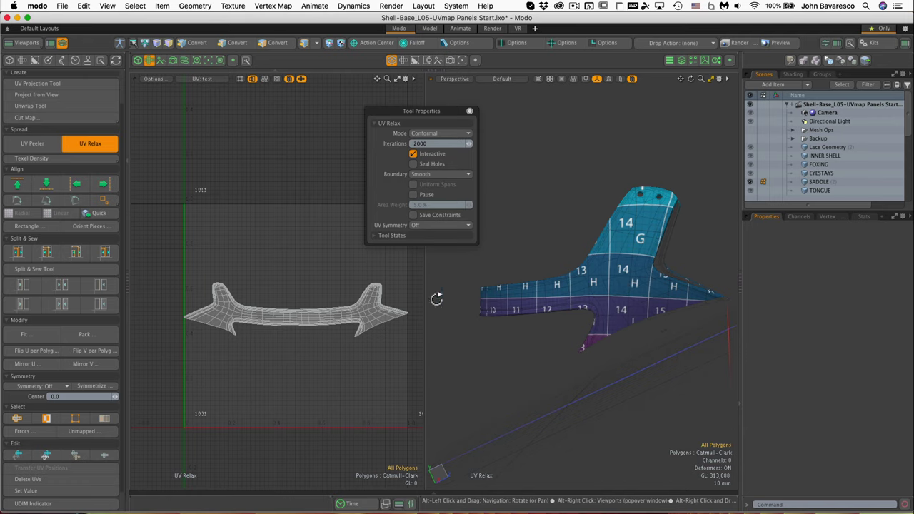
{"action": "left_click_drag", "start_coordinate": [510, 300], "coordinate": [652, 292], "text": "alt"}
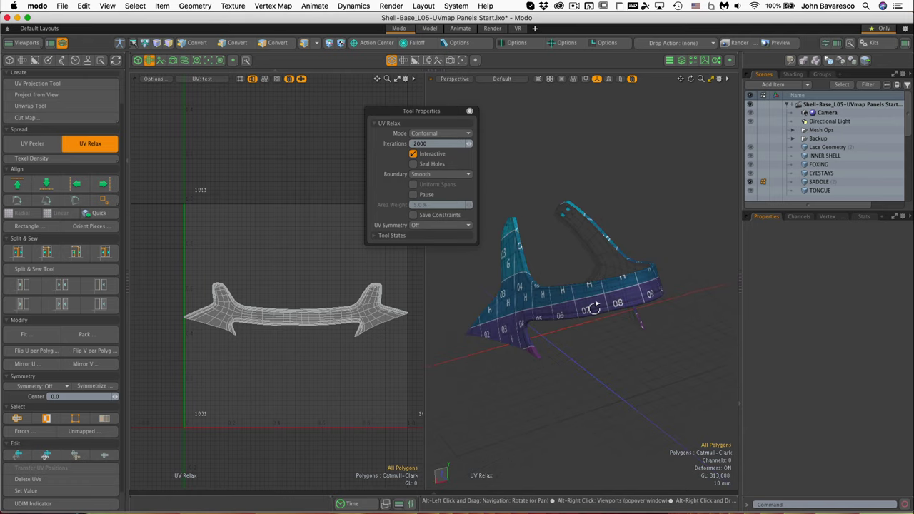
{"action": "left_click_drag", "start_coordinate": [568, 308], "coordinate": [522, 318], "text": "alt"}
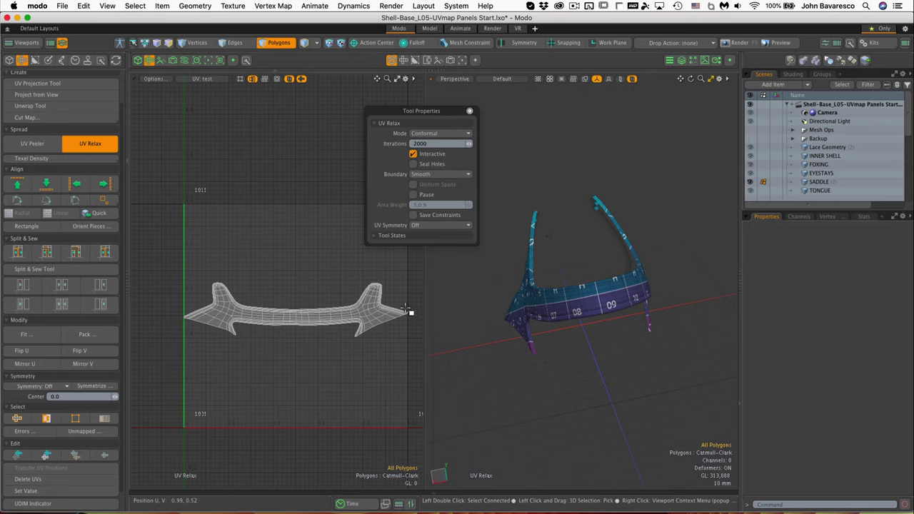
{"action": "left_click_drag", "start_coordinate": [427, 300], "coordinate": [498, 300]}
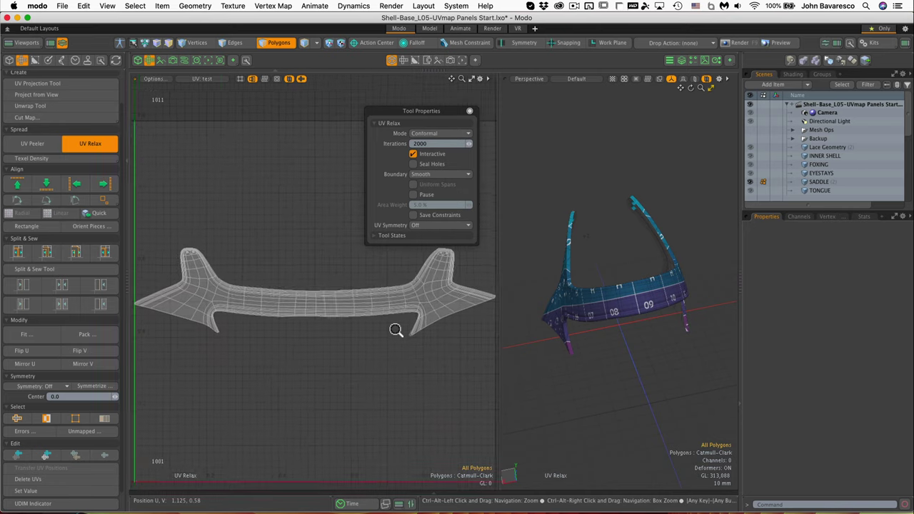
{"action": "left_click_drag", "start_coordinate": [431, 112], "coordinate": [479, 87]}
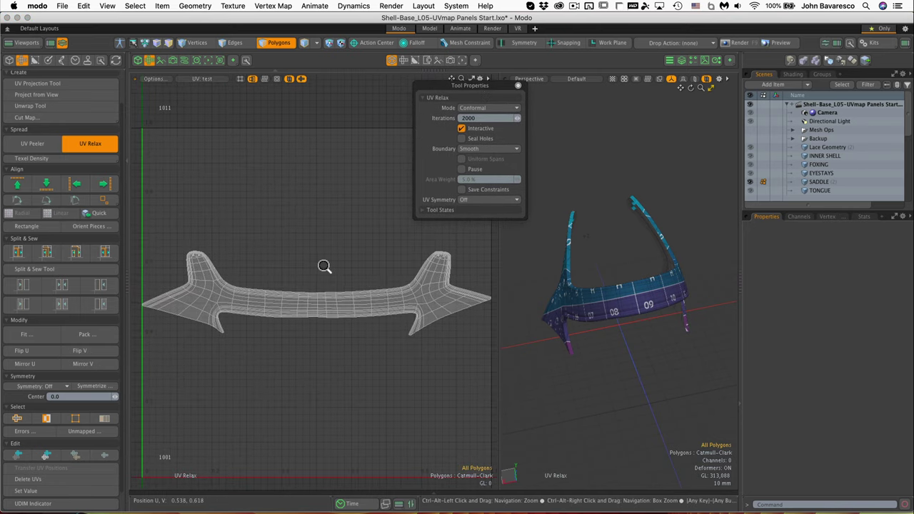
Fit the saddle island to the wider UV view and relax it from a centre pin
{"action": "key", "text": "a"}
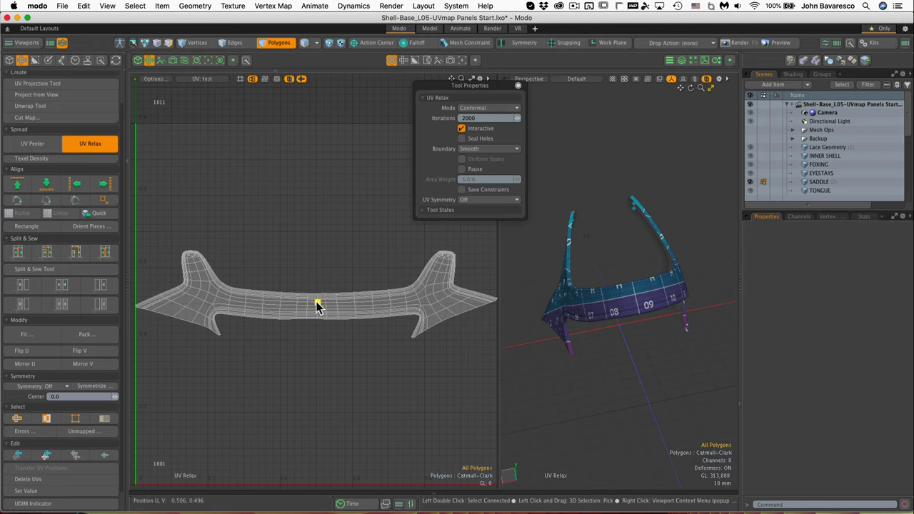
{"action": "left_click_drag", "start_coordinate": [317, 302], "coordinate": [318, 293]}
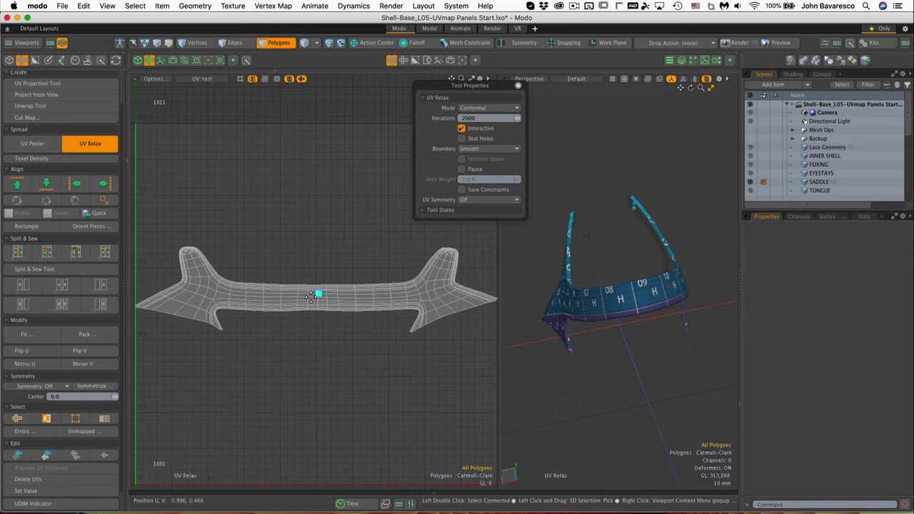
Set relax Iterations to 10, then 1050, and re-relax the saddle island wider
{"action": "left_click", "coordinate": [482, 118]}
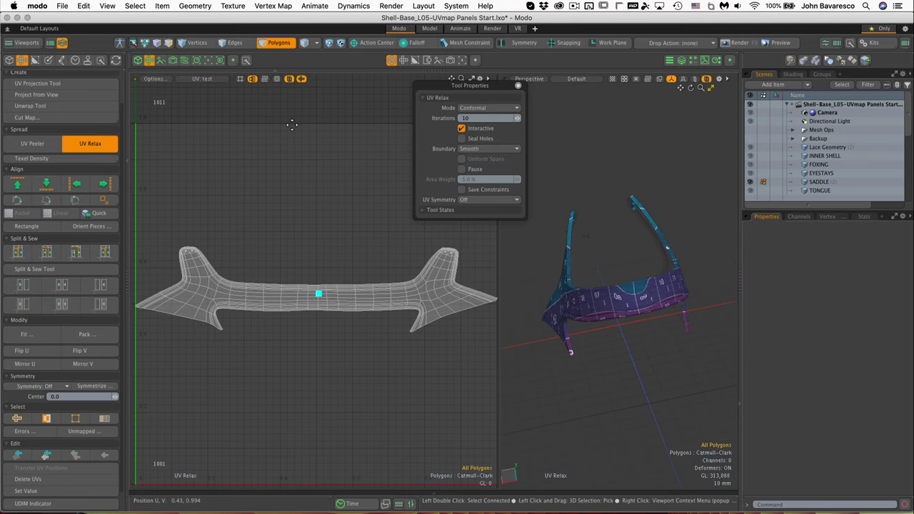
{"action": "key", "text": "Return"}
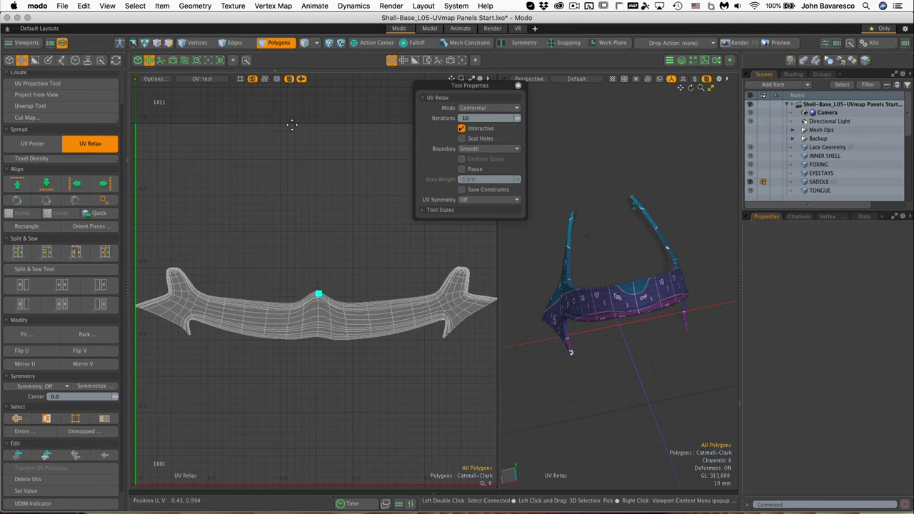
{"action": "left_click", "coordinate": [480, 117]}
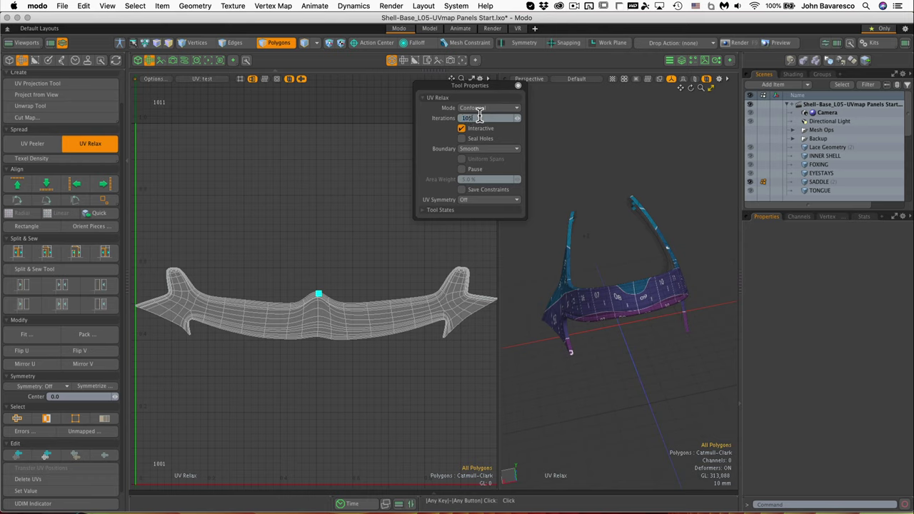
{"action": "key", "text": "Return"}
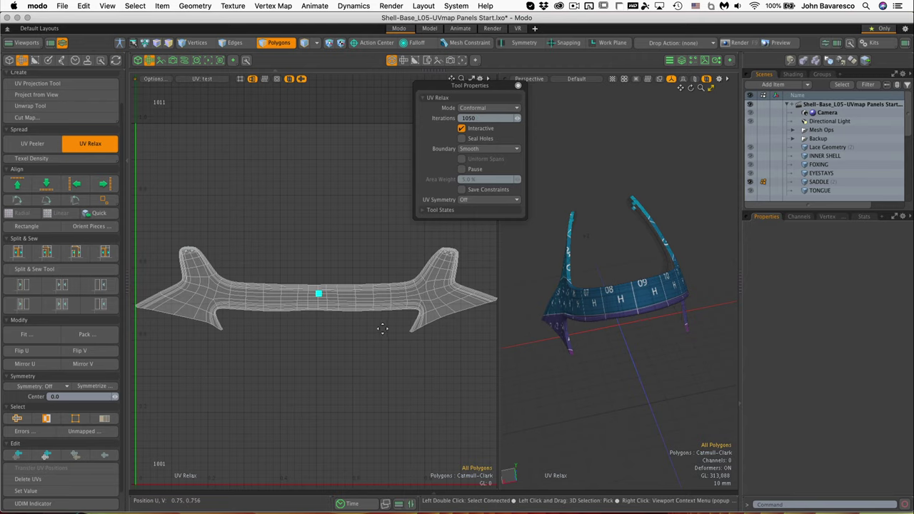
{"action": "left_click_drag", "start_coordinate": [385, 333], "coordinate": [358, 359]}
{"action": "left_click_drag", "start_coordinate": [555, 322], "coordinate": [583, 315], "text": "alt"}
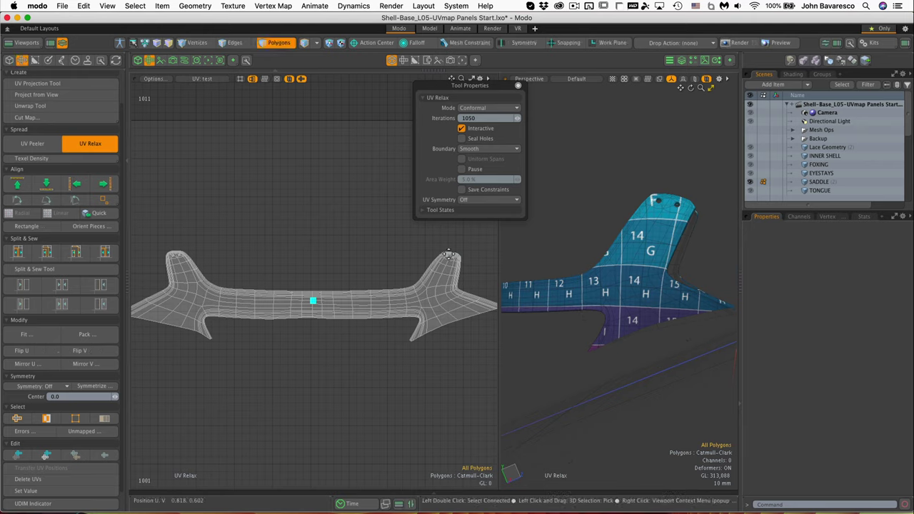
Pin the right and left horn tips and stretch the island into a long symmetric shape
{"action": "left_click_drag", "start_coordinate": [450, 255], "coordinate": [446, 255]}
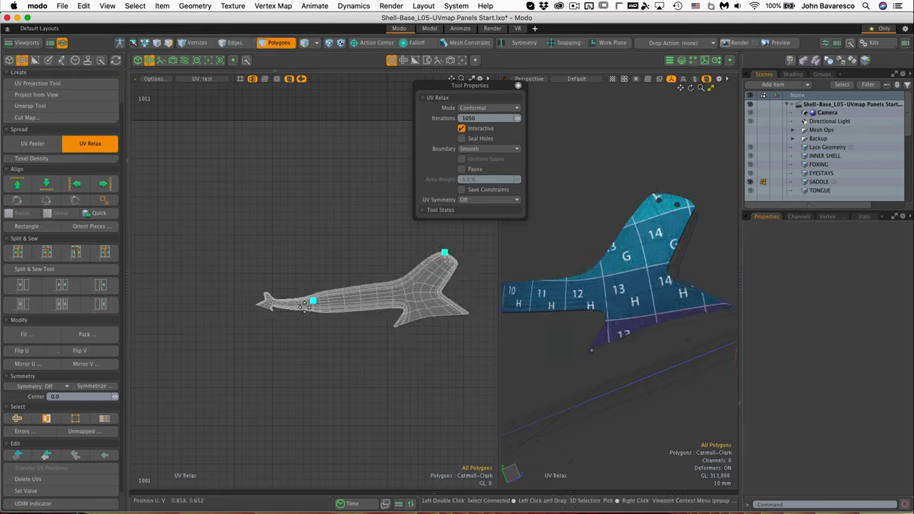
{"action": "left_click_drag", "start_coordinate": [261, 242], "coordinate": [369, 276]}
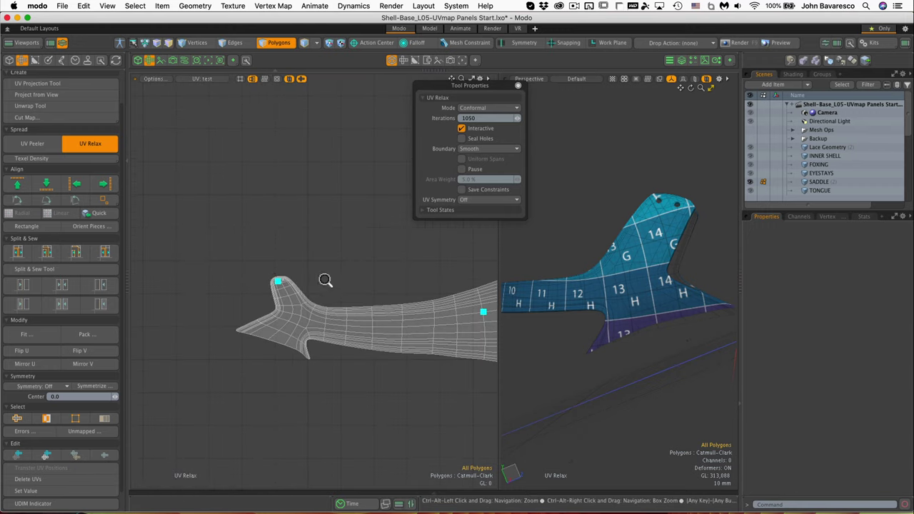
{"action": "left_click_drag", "start_coordinate": [324, 279], "coordinate": [264, 340]}
{"action": "scroll", "coordinate": [288, 370], "scroll_direction": "down", "scroll_amount": 3}
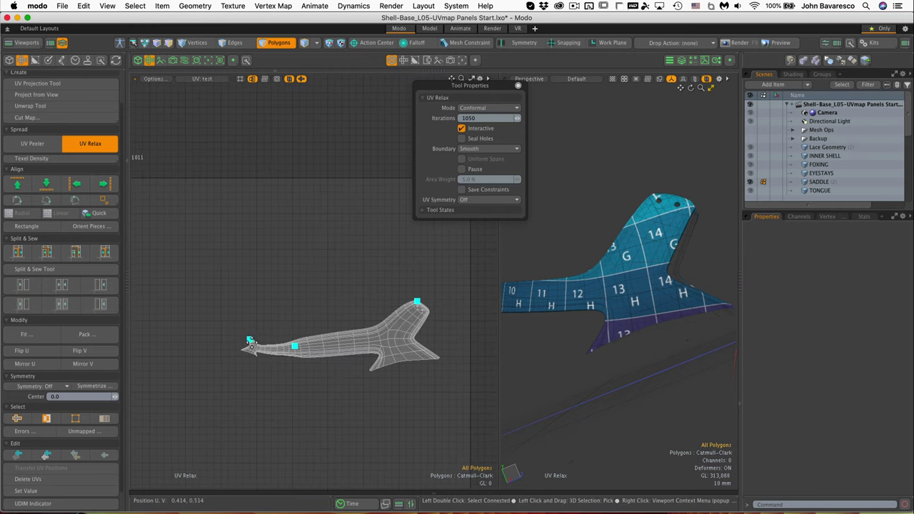
{"action": "left_click_drag", "start_coordinate": [250, 340], "coordinate": [141, 305]}
Zoom out and fine-tune both horn pins to even out the stretched island
{"action": "left_click_drag", "start_coordinate": [316, 376], "coordinate": [300, 379], "text": "ctrl+alt"}
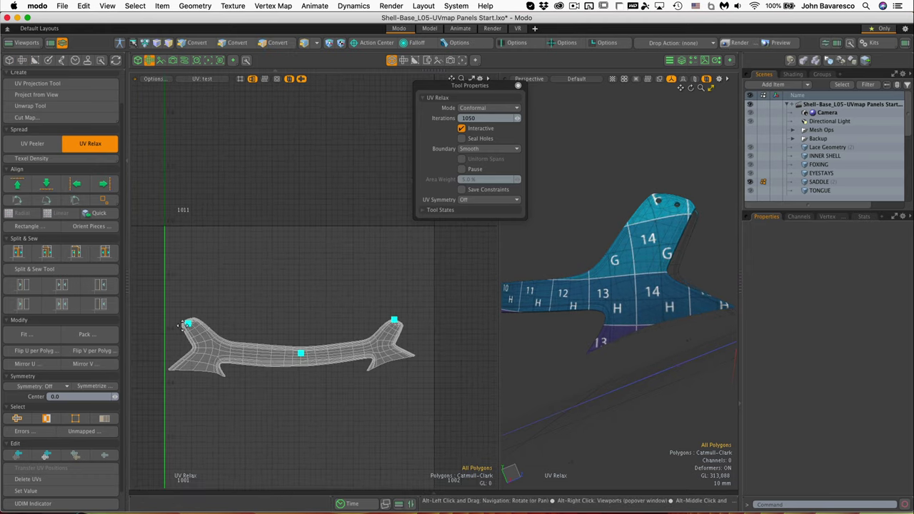
{"action": "left_click_drag", "start_coordinate": [187, 324], "coordinate": [185, 325]}
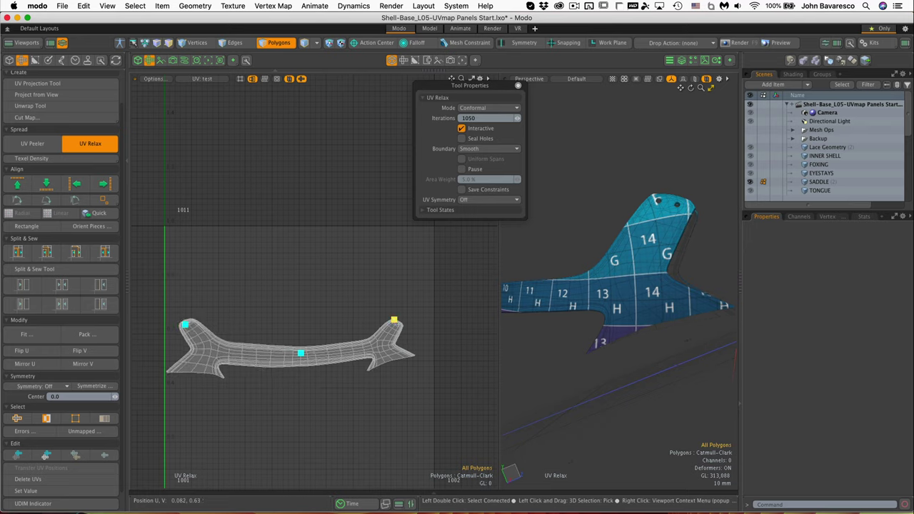
{"action": "left_click_drag", "start_coordinate": [395, 320], "coordinate": [413, 319]}
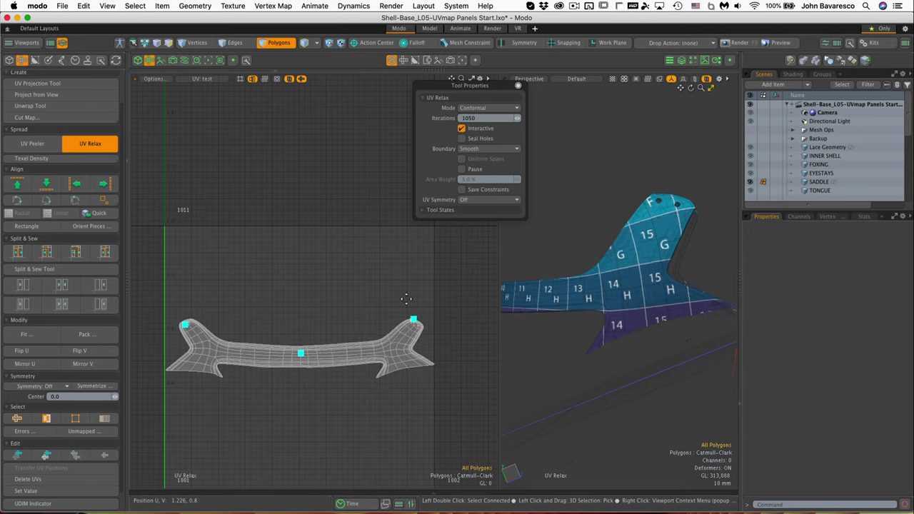
{"action": "mouse_move", "coordinate": [414, 321]}
{"action": "left_mouse_down"}
{"action": "mouse_move", "coordinate": [405, 323]}
{"action": "mouse_move", "coordinate": [415, 321]}
{"action": "left_mouse_up"}
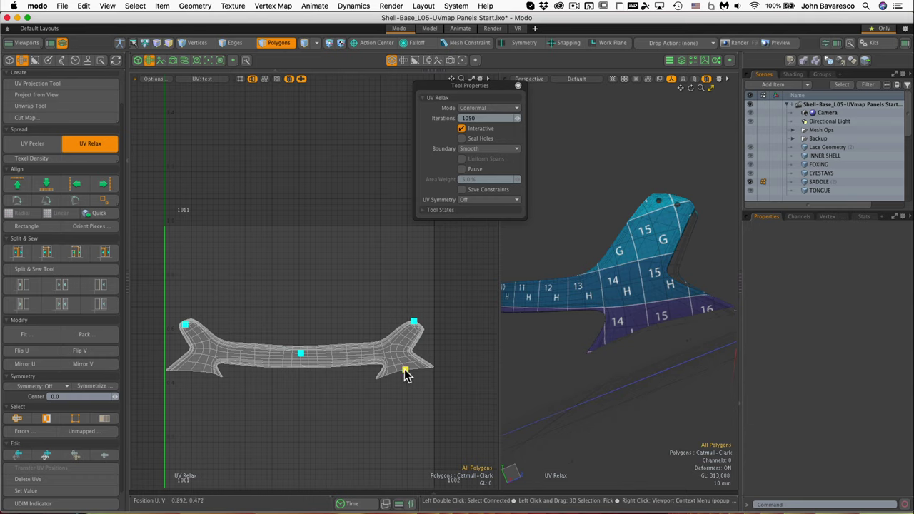
Pin both lower prongs and raise the centre pin to level the island symmetrically
{"action": "left_click_drag", "start_coordinate": [406, 369], "coordinate": [399, 370]}
{"action": "scroll", "coordinate": [398, 341], "scroll_direction": "down", "scroll_amount": 2}
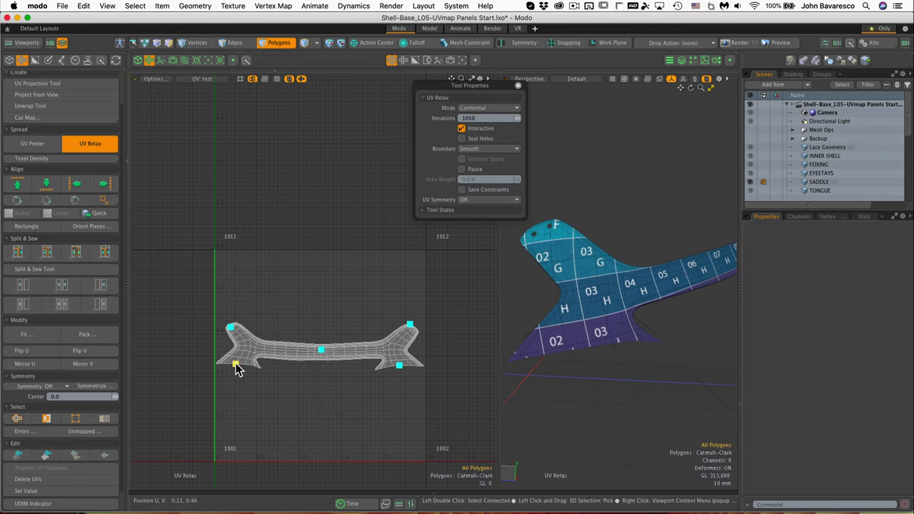
{"action": "left_click_drag", "start_coordinate": [235, 364], "coordinate": [238, 367]}
{"action": "left_click_drag", "start_coordinate": [557, 293], "coordinate": [528, 272], "text": "alt"}
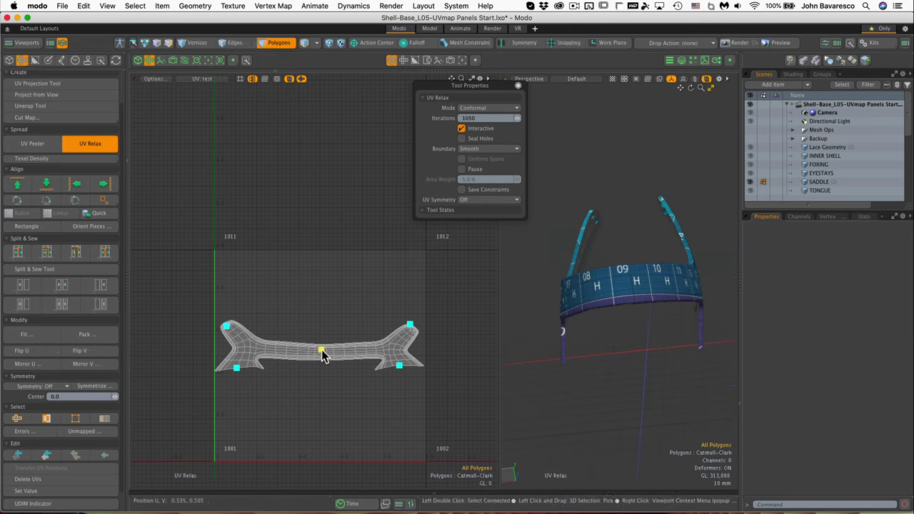
{"action": "left_click_drag", "start_coordinate": [321, 350], "coordinate": [322, 348]}
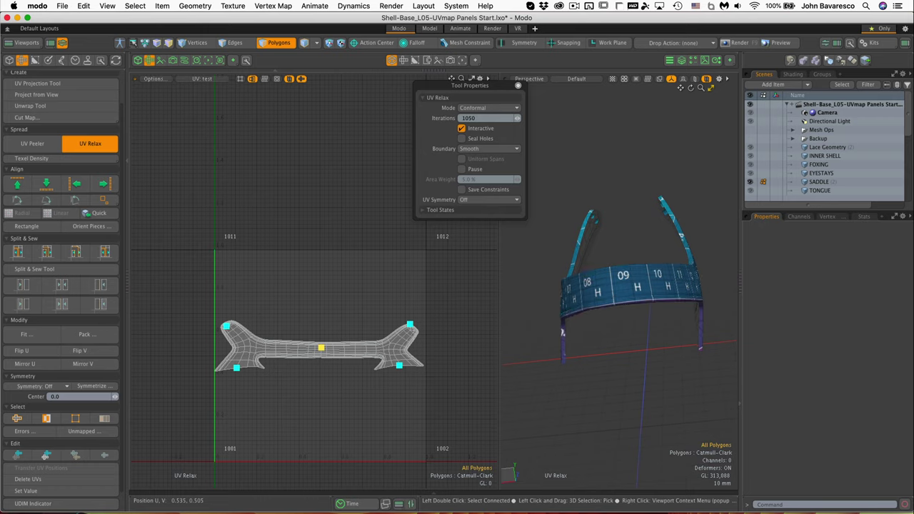
{"action": "left_click_drag", "start_coordinate": [541, 367], "coordinate": [612, 310], "text": "alt"}
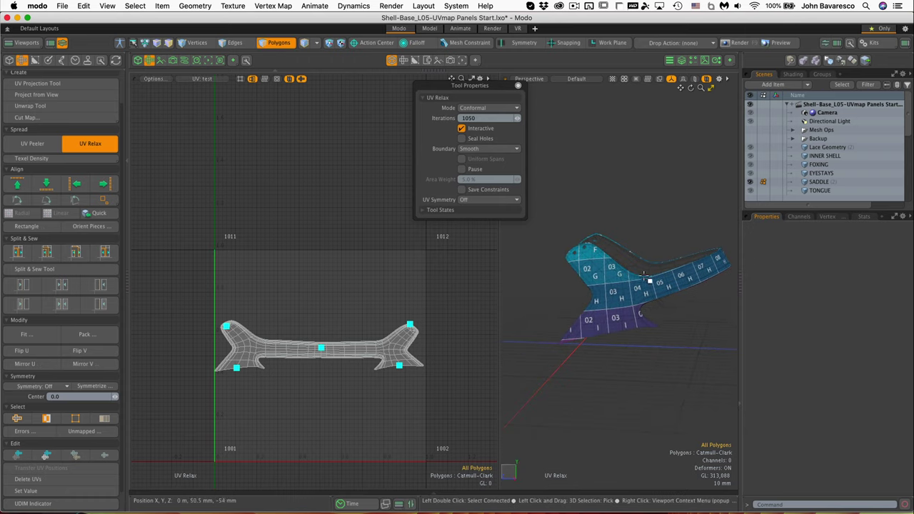
Check the saddle's checker texture on the shoe, then commit the pinned relax and drop the tool
{"action": "left_click_drag", "start_coordinate": [672, 315], "coordinate": [625, 323], "text": "alt"}
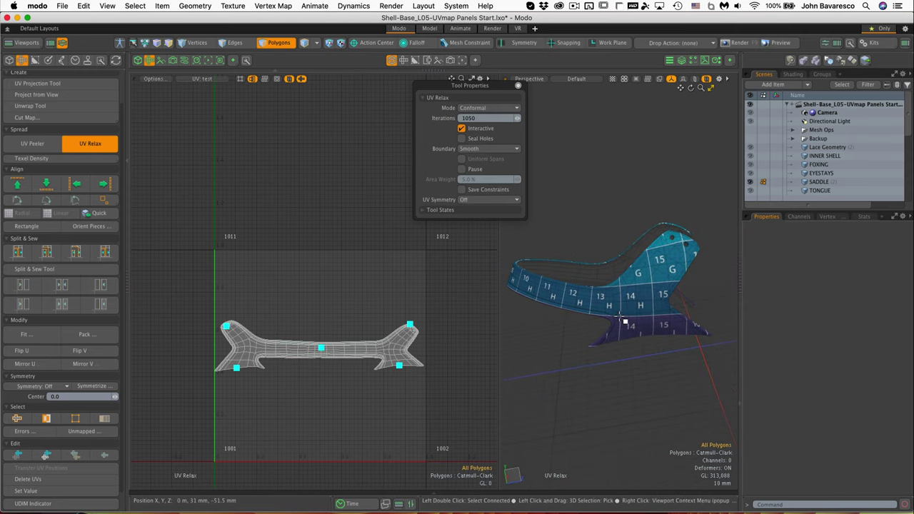
{"action": "key", "text": "space"}
{"action": "scroll", "coordinate": [363, 327], "scroll_direction": "up", "scroll_amount": 1}
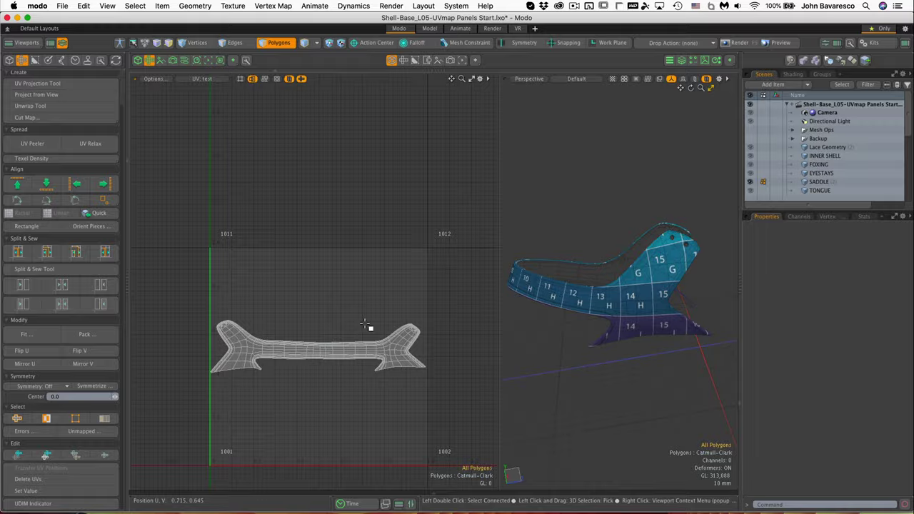